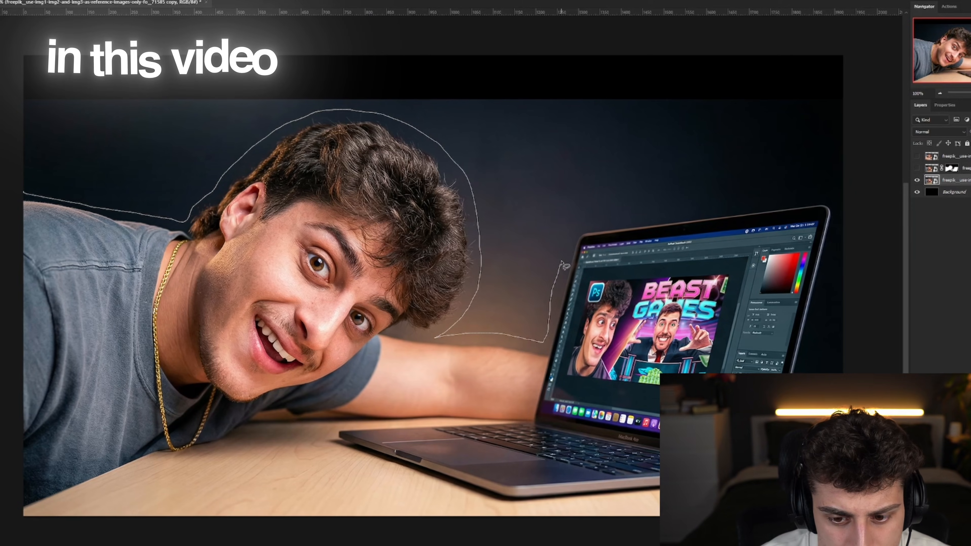
mouse_move(565, 265)
mouse_down()
mouse_move(581, 217)
mouse_move(722, 207)
mouse_up()
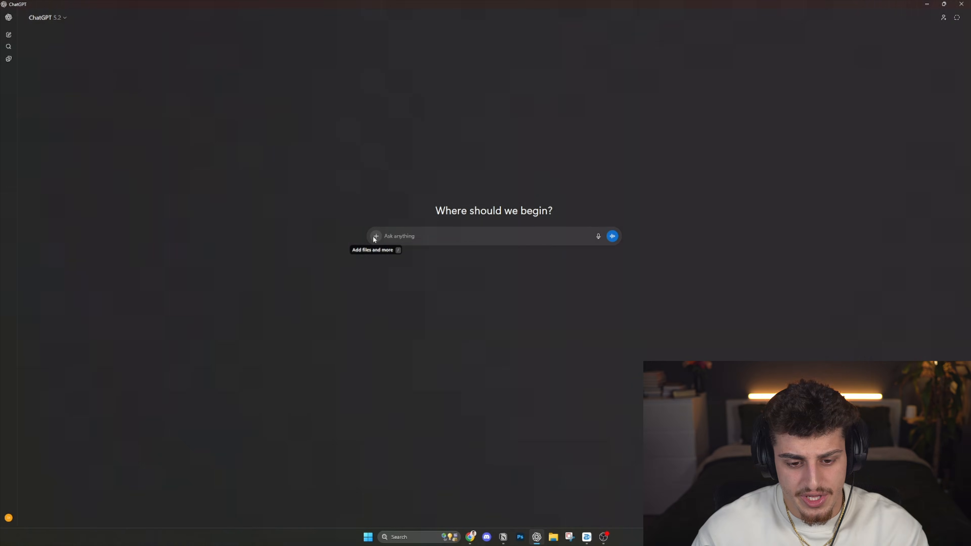
click(374, 236)
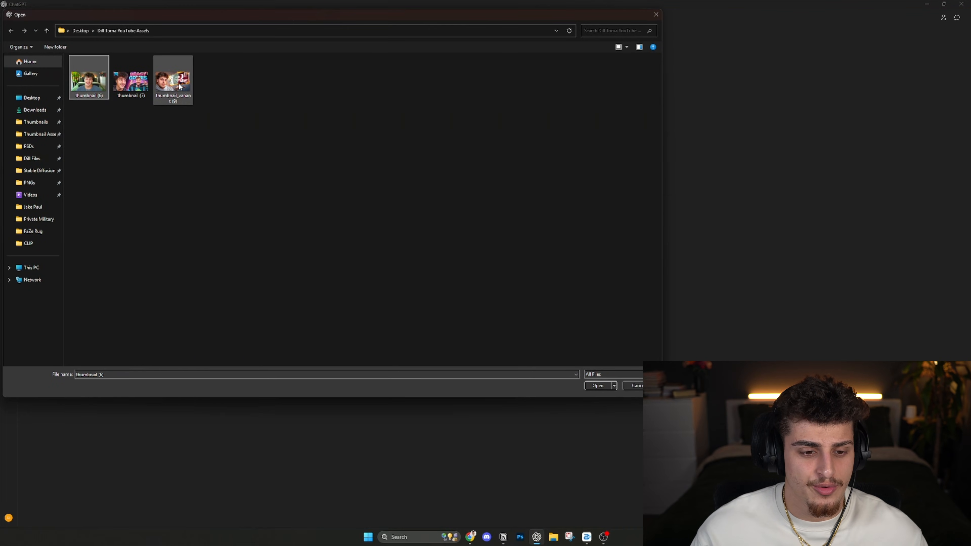
- Attach the selected reference thumbnail files to the ChatGPT message
click(598, 386)
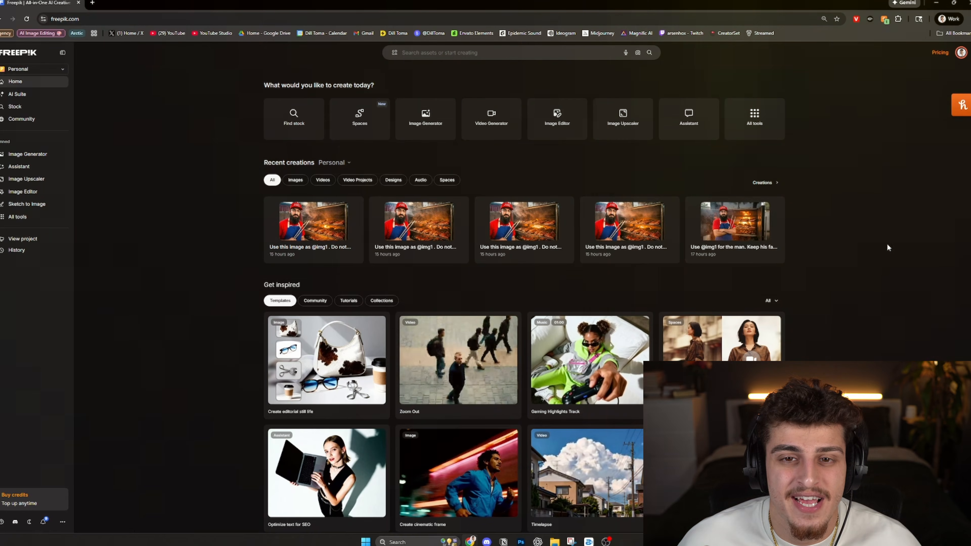
- Open Freepik's Image Generator and choose Google Nano Banana Pro as the model
click(20, 154)
click(137, 101)
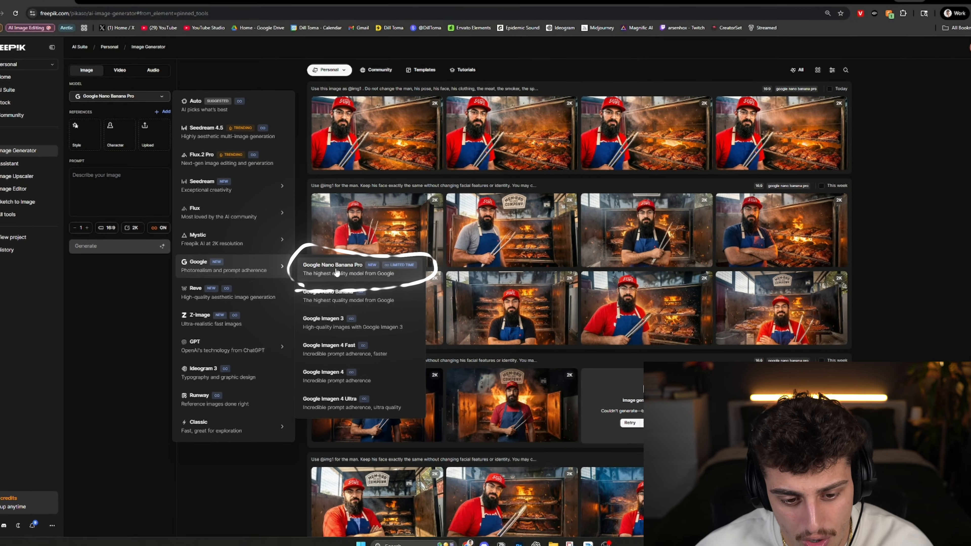
click(440, 276)
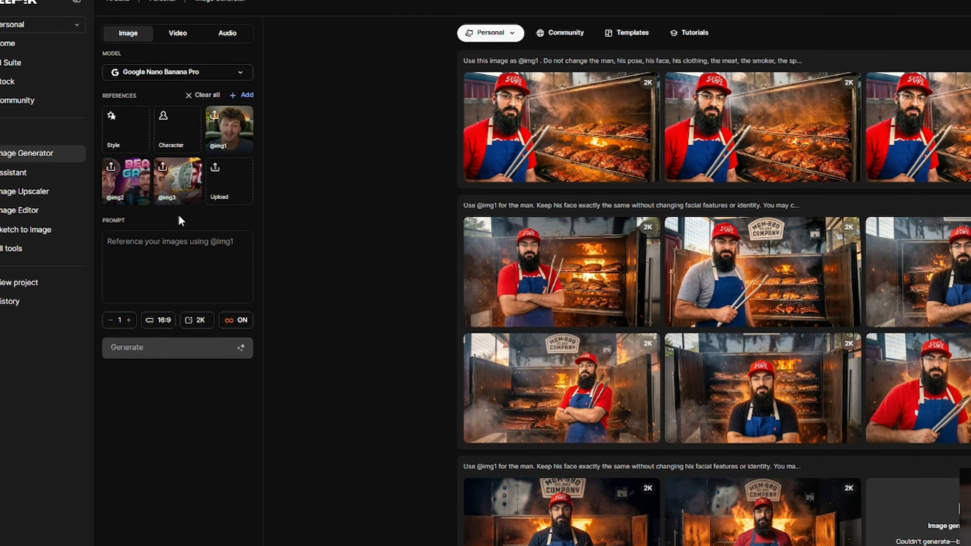
click(182, 239)
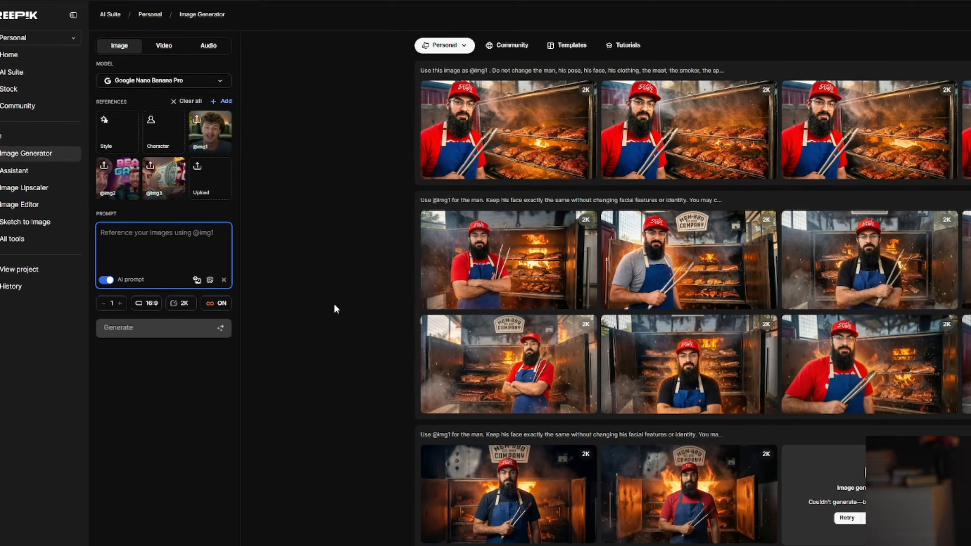
key(ctrl+v)
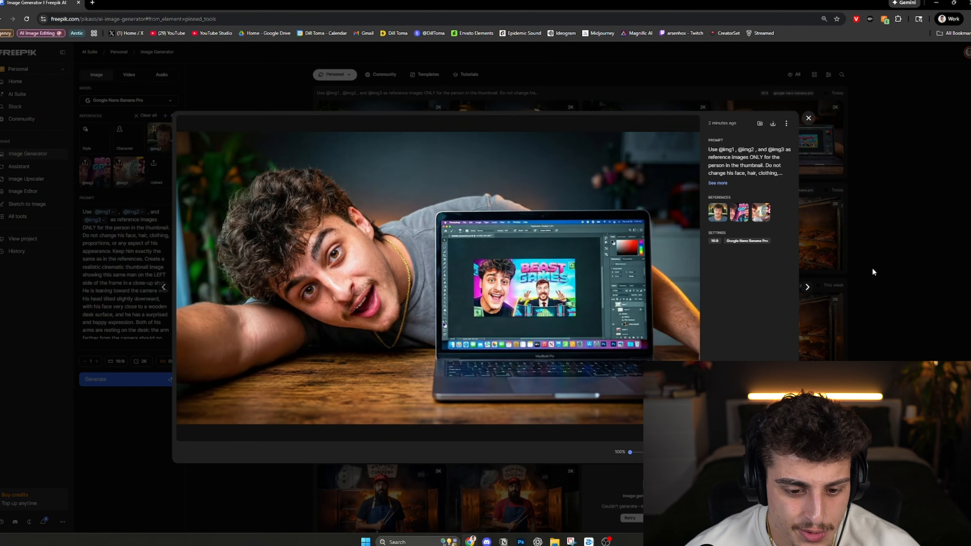
key(Right)
key(Right)
key(Right)
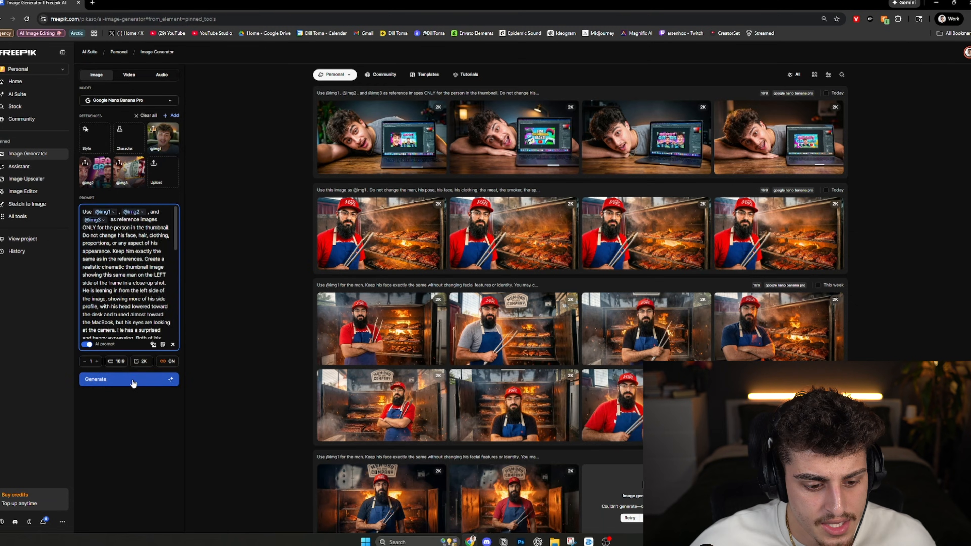
- Generate new thumbnail images from the revised prompt and compare the results at full size
click(130, 379)
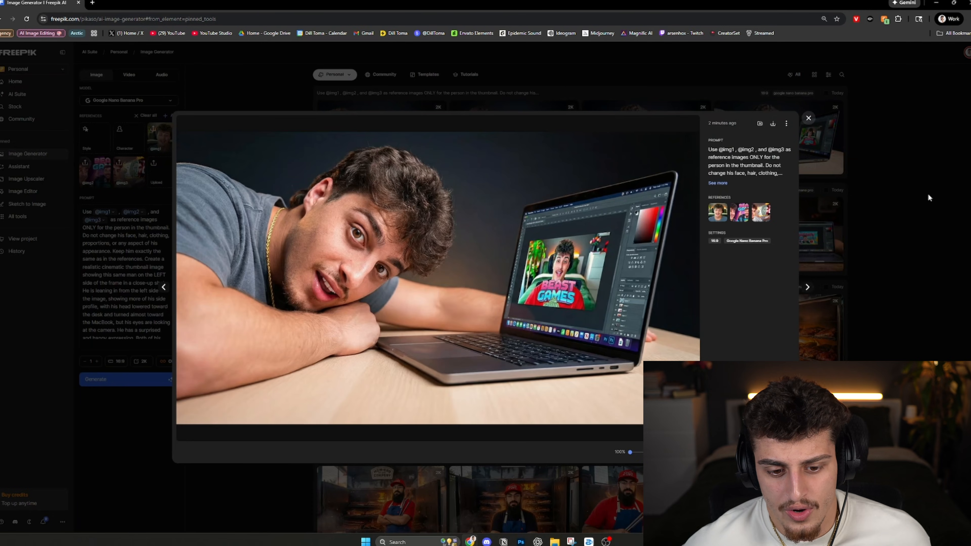
key(Left)
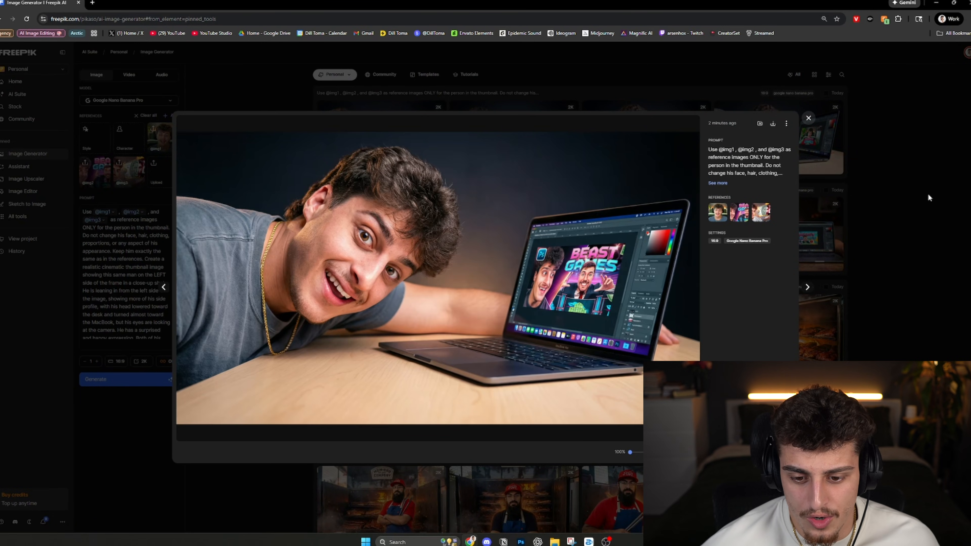
key(Left)
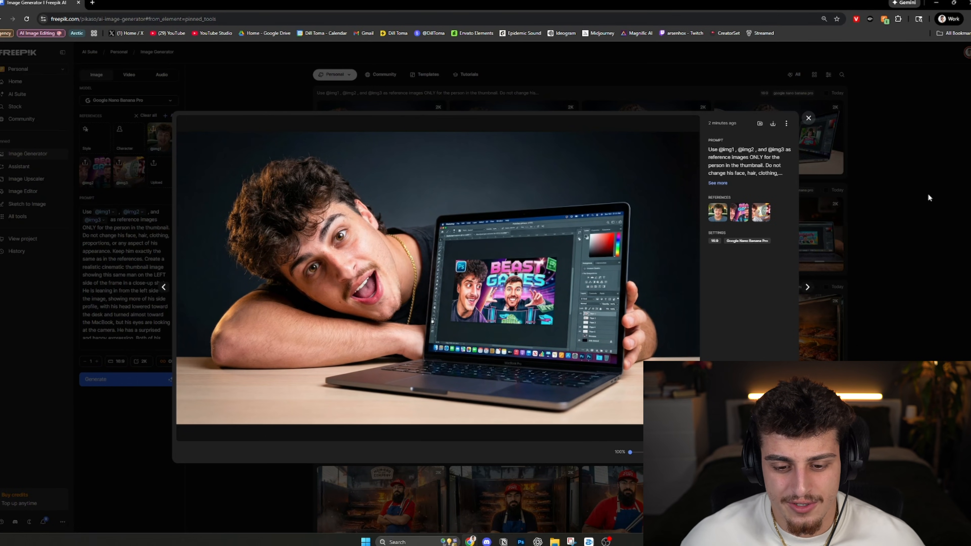
key(Left)
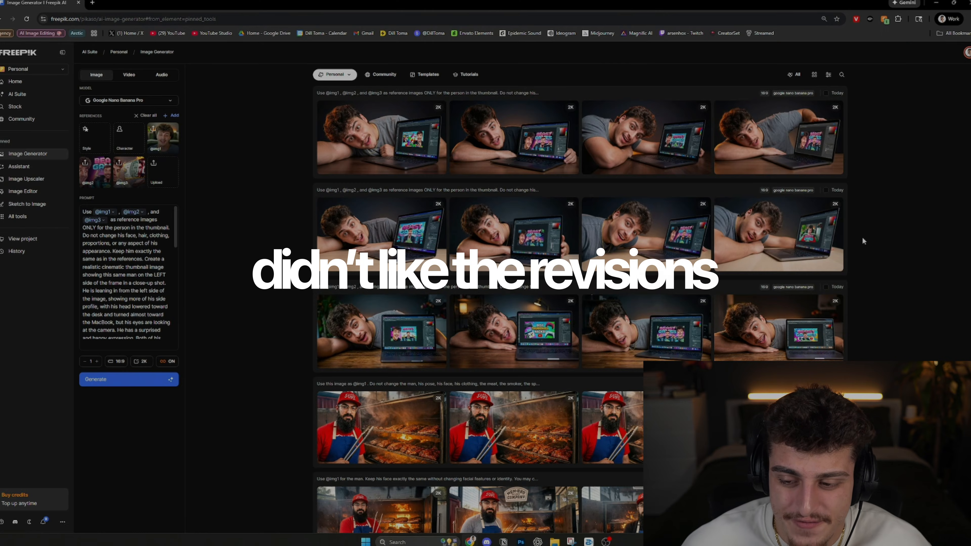
- Capture the top two rows of generated images and scribble yellow over the first two images of the second row
key(super+shift+s)
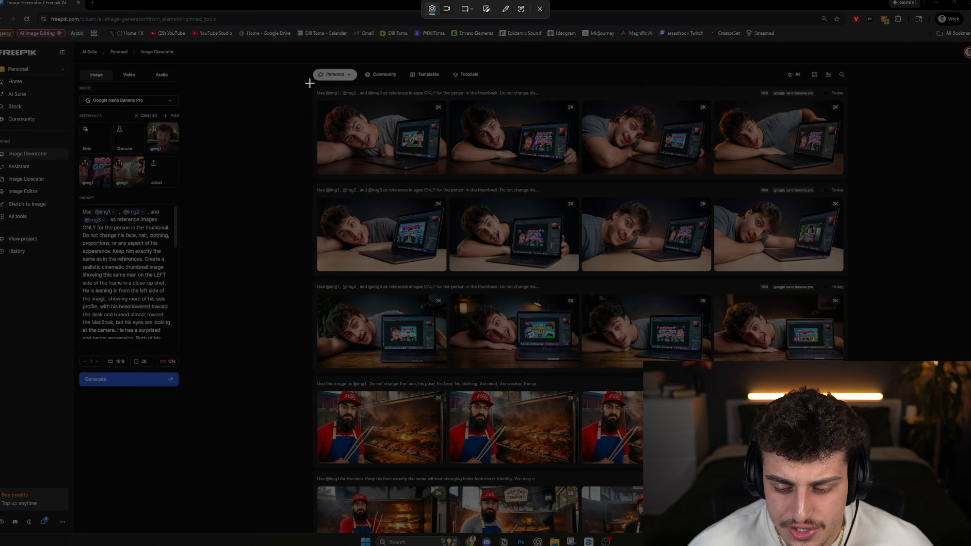
drag(310, 82, 855, 273)
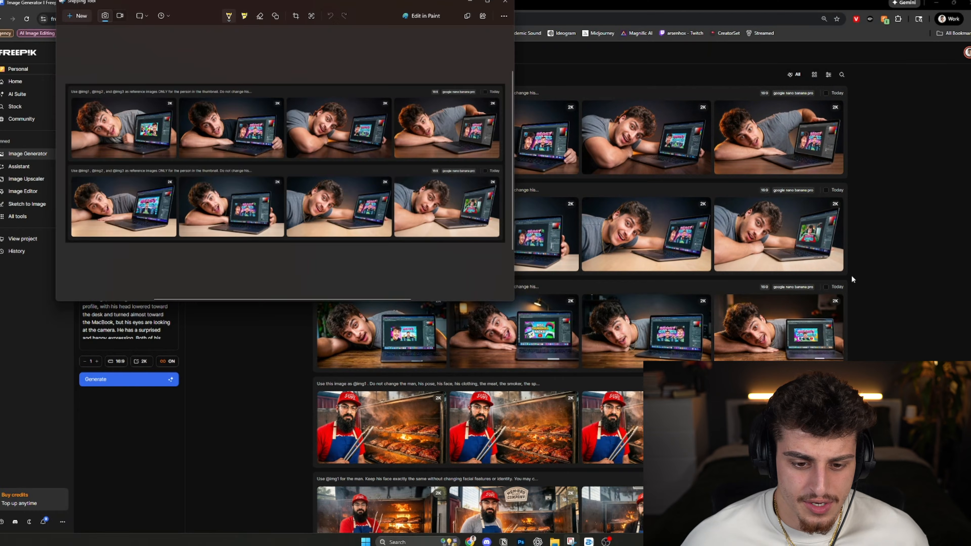
drag(243, 238, 271, 193)
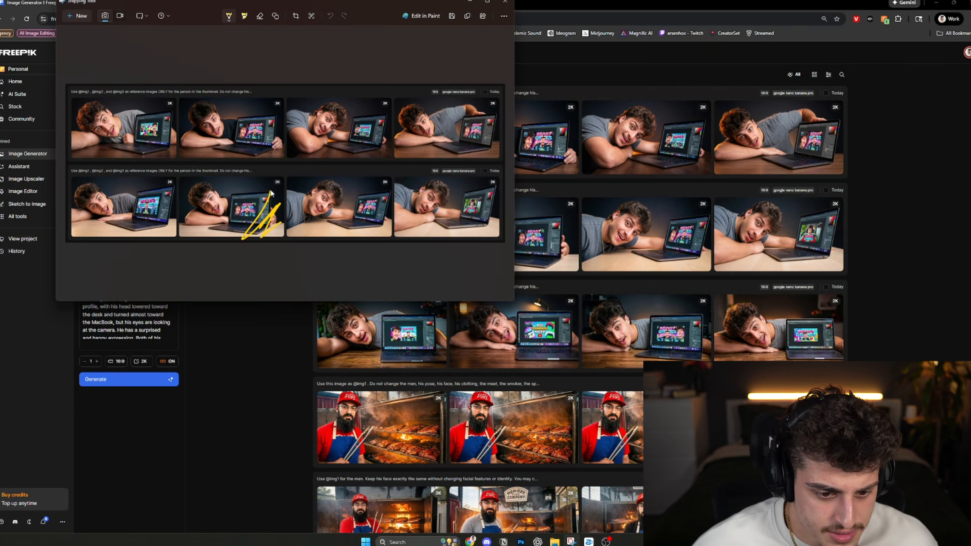
drag(202, 184, 96, 230)
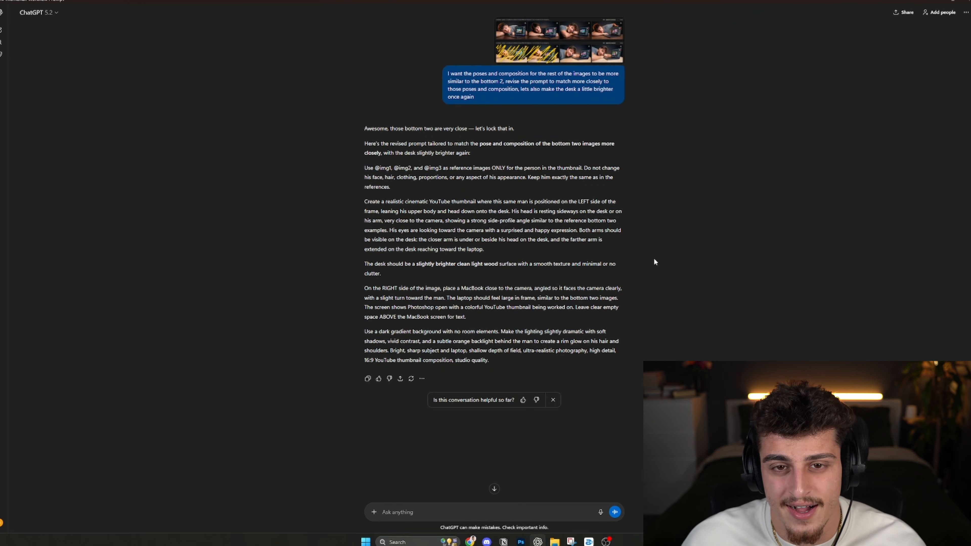
- Copy the revised prompt from ChatGPT, replace the Freepik prompt with it, and generate new images
drag(364, 168, 493, 381)
key(ctrl+c)
mouse_move(470, 542)
click(510, 499)
click(128, 291)
key(ctrl+a)
key(ctrl+v)
click(129, 380)
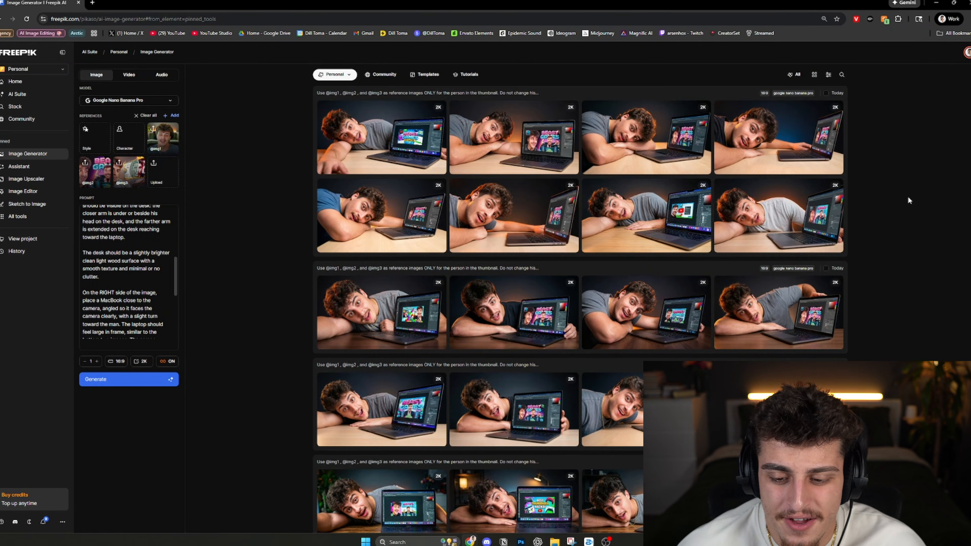
click(778, 409)
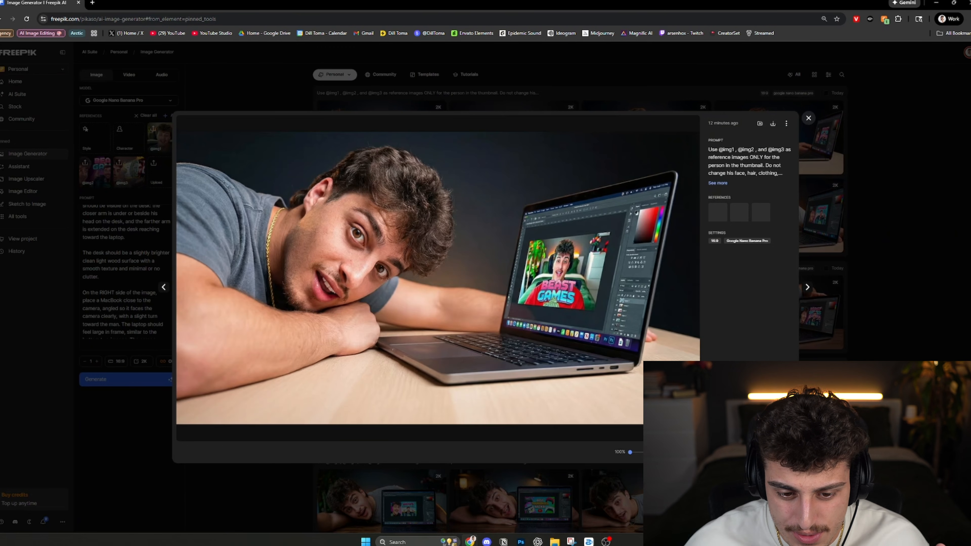
key(Left)
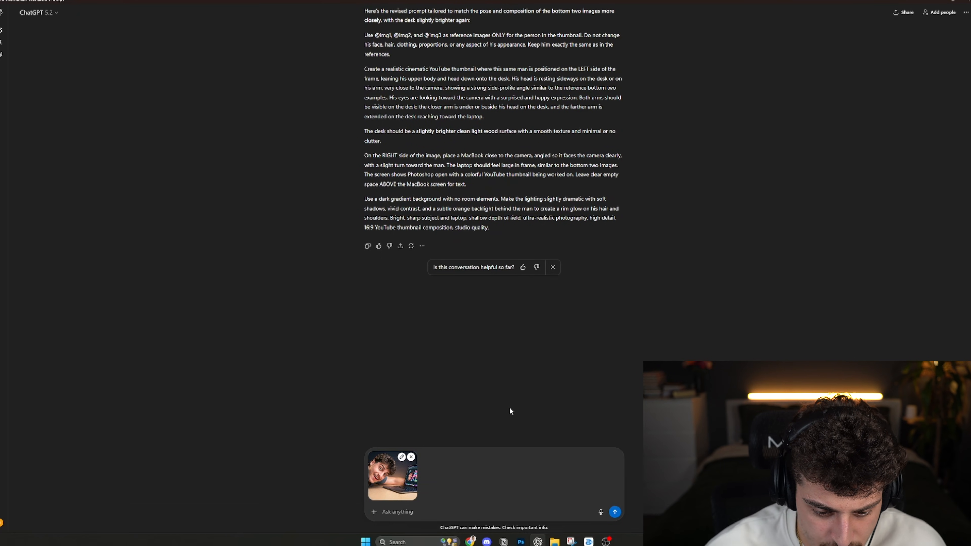
text(Use this image as)
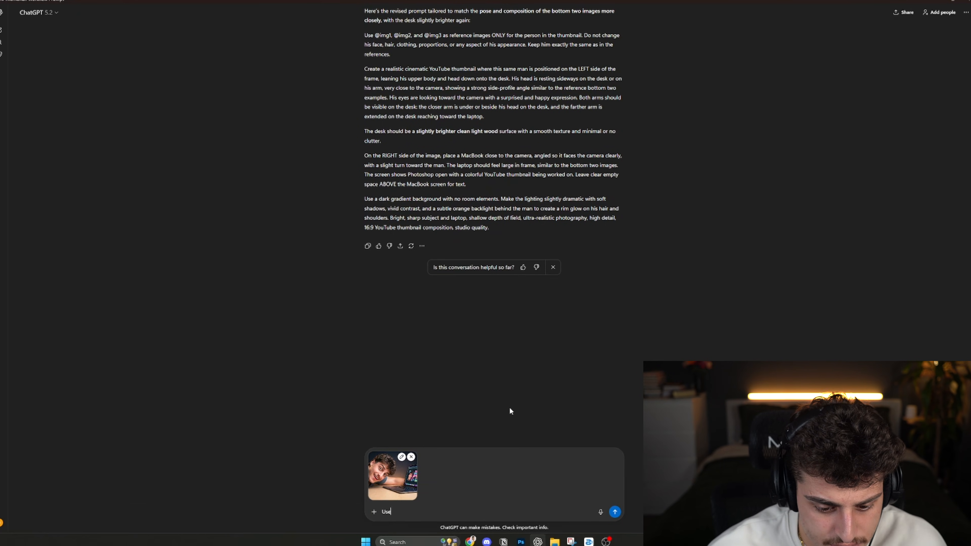
text( @img1 and)
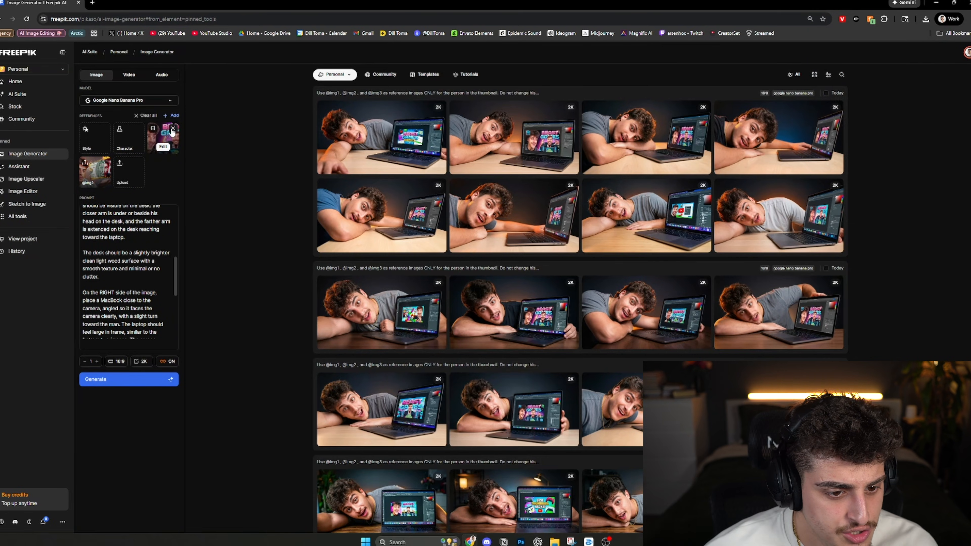
- Replace the three Freepik reference images with the downloaded smiling image and carry over ChatGPT's new base-image prompt
click(173, 128)
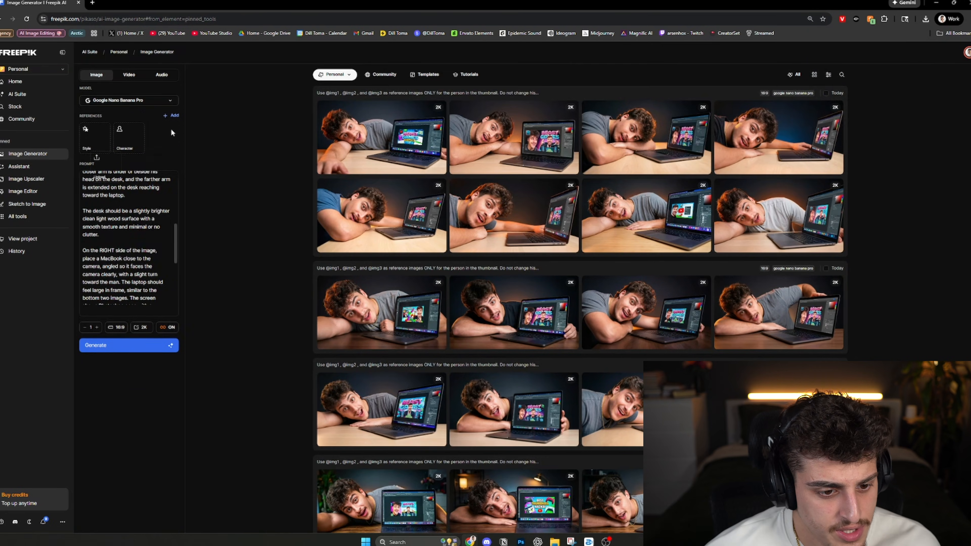
click(173, 128)
click(172, 132)
click(678, 383)
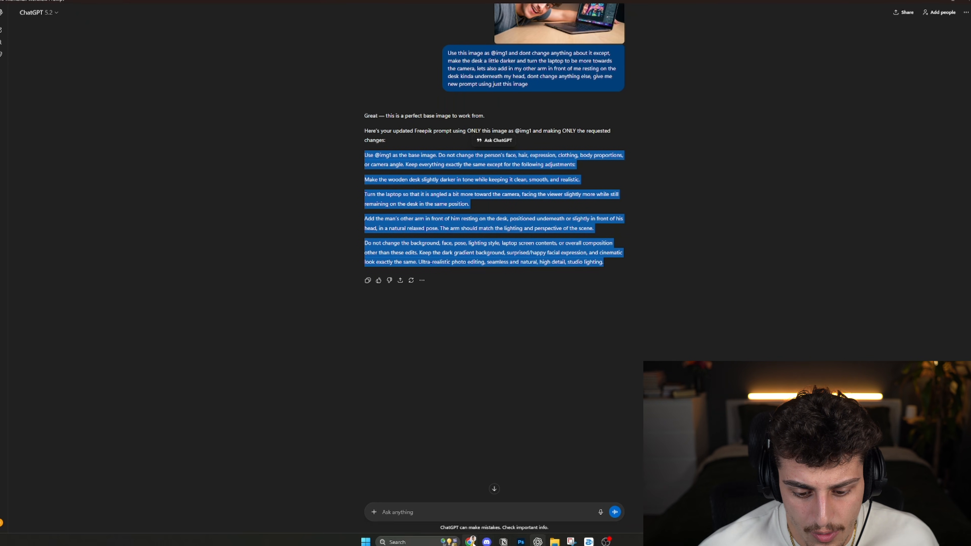
click(517, 509)
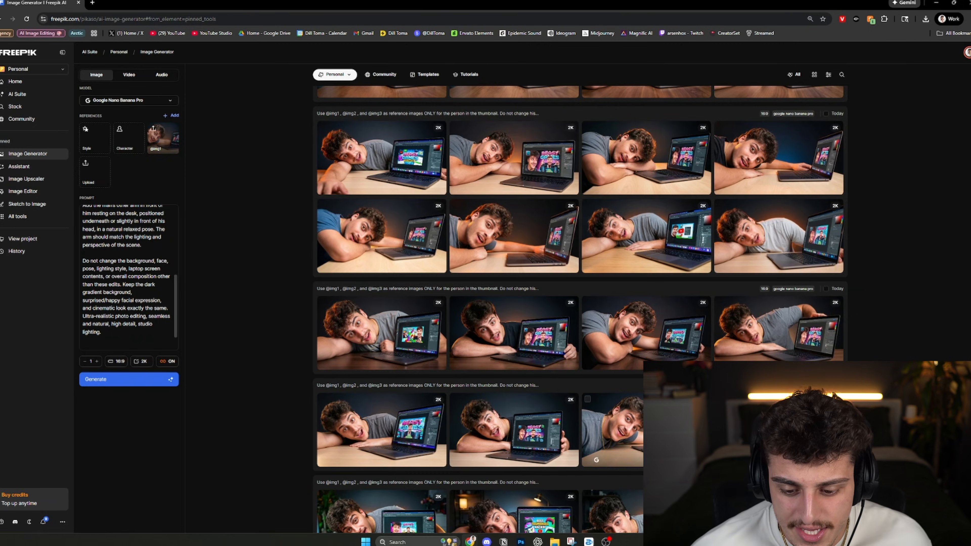
- Compare the smiling image with the next image in the light-desk batch
click(646, 429)
key(Right)
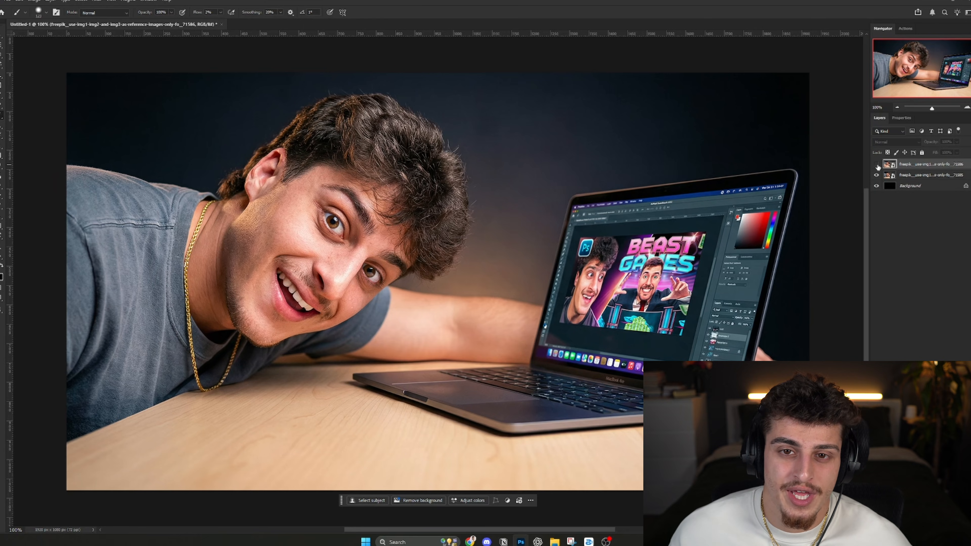
- Show the top image layer and move both image layers straight down by about 100 px
click(876, 165)
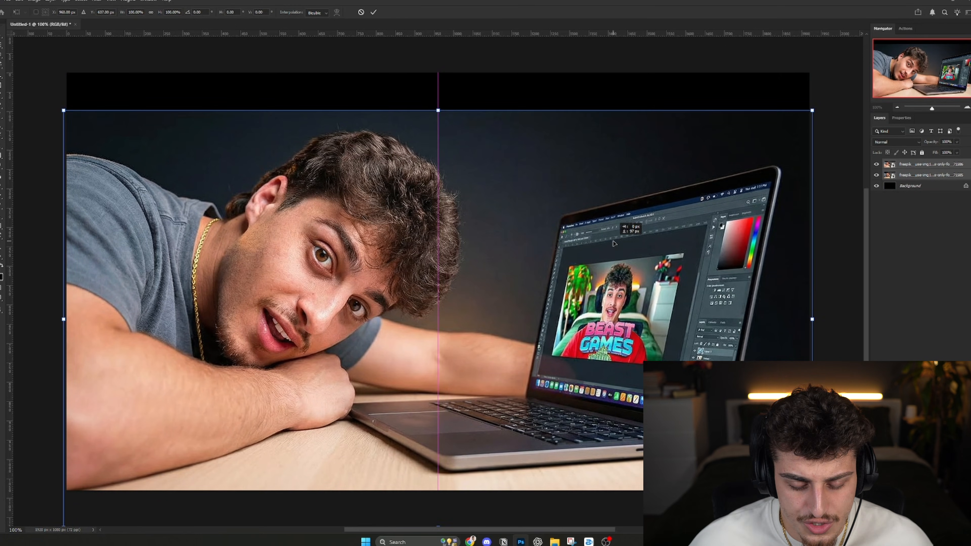
drag(613, 239, 613, 243)
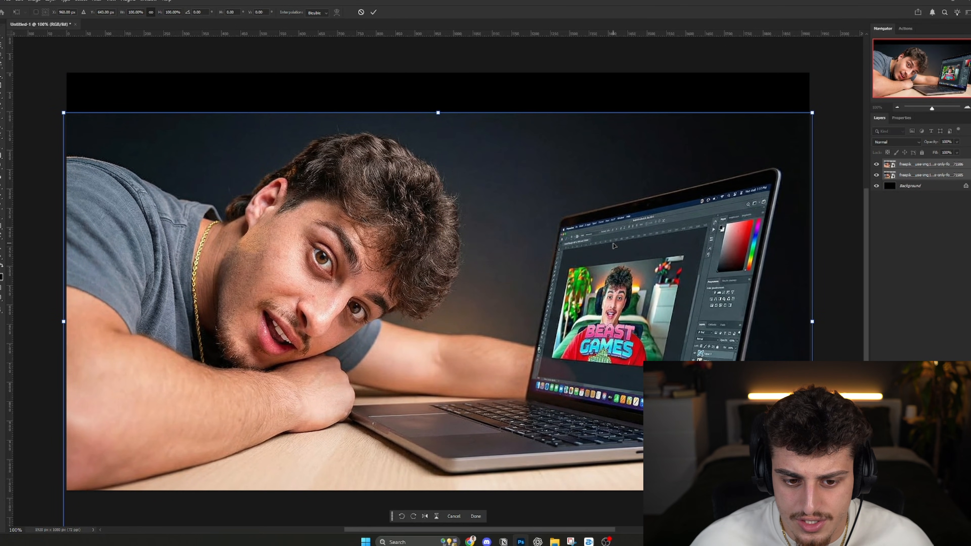
key(Return)
- Hide the top image layer and select the subject of the smiling image with Select Subject
key(w)
click(907, 166)
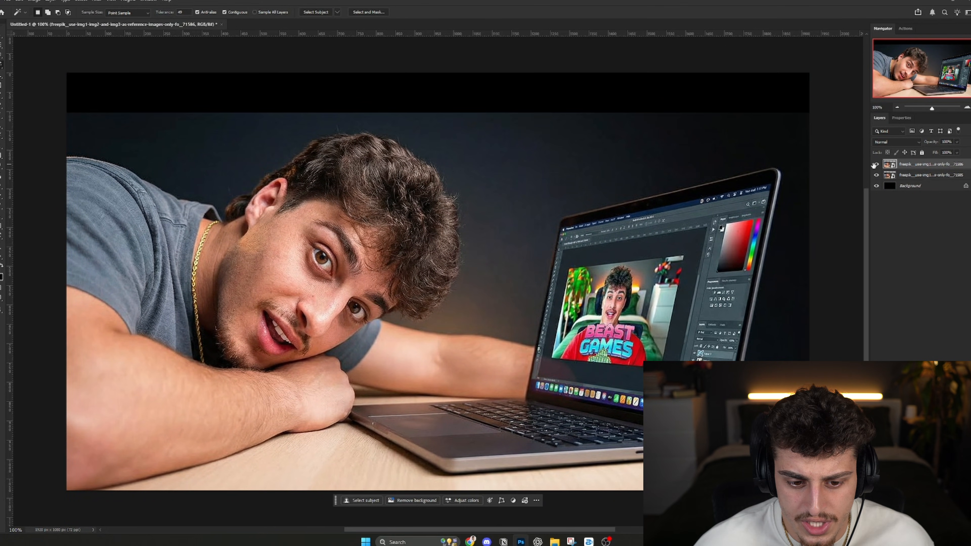
click(875, 164)
click(318, 14)
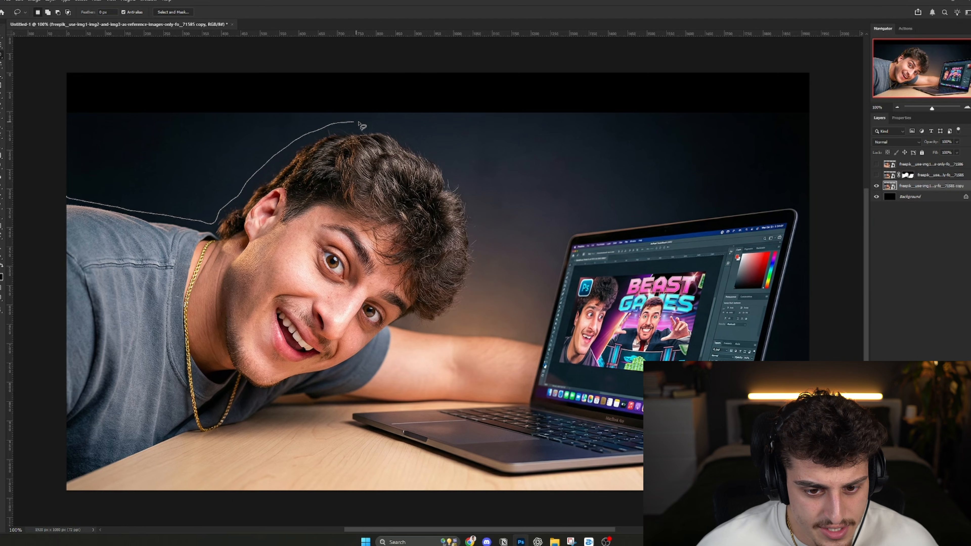
- Lasso the man and laptop on the lower copy layer and replace the area using Generative Fill with an empty prompt
mouse_move(457, 171)
mouse_down()
mouse_move(473, 199)
mouse_move(554, 260)
mouse_up()
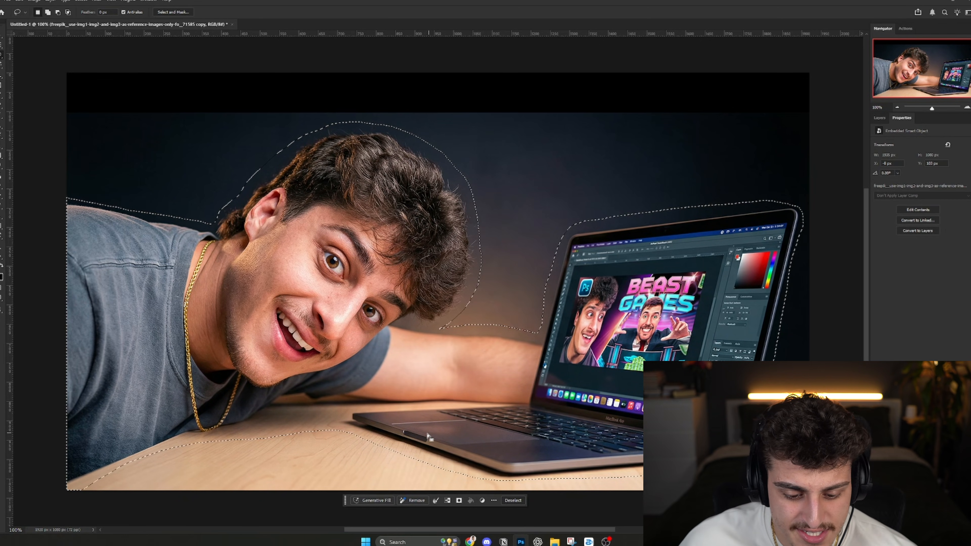
click(374, 501)
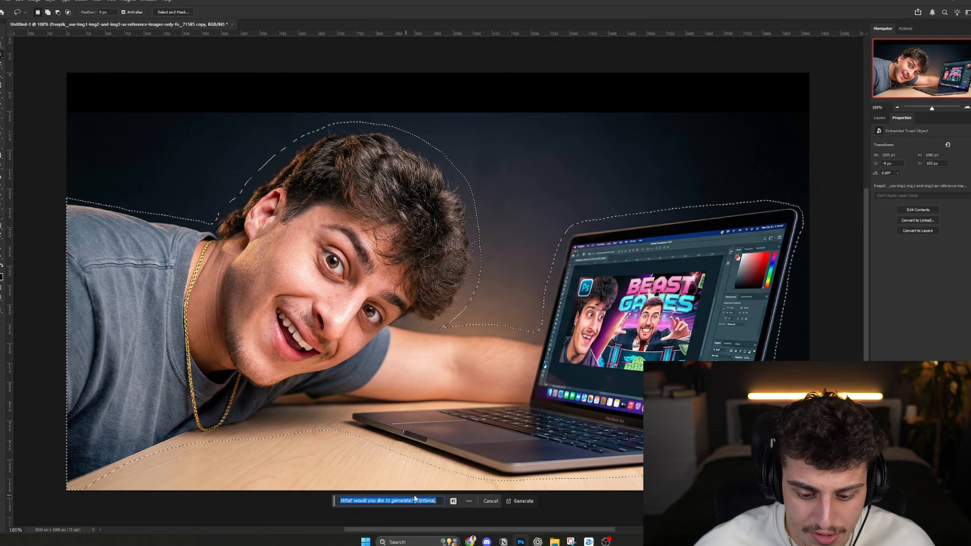
click(522, 501)
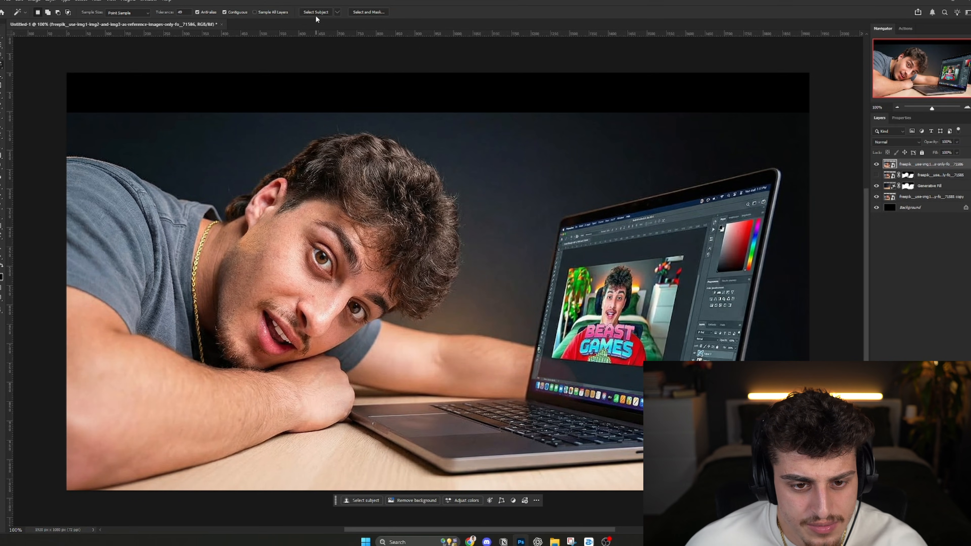
- Select the subject of the top image layer with Select Subject
click(315, 14)
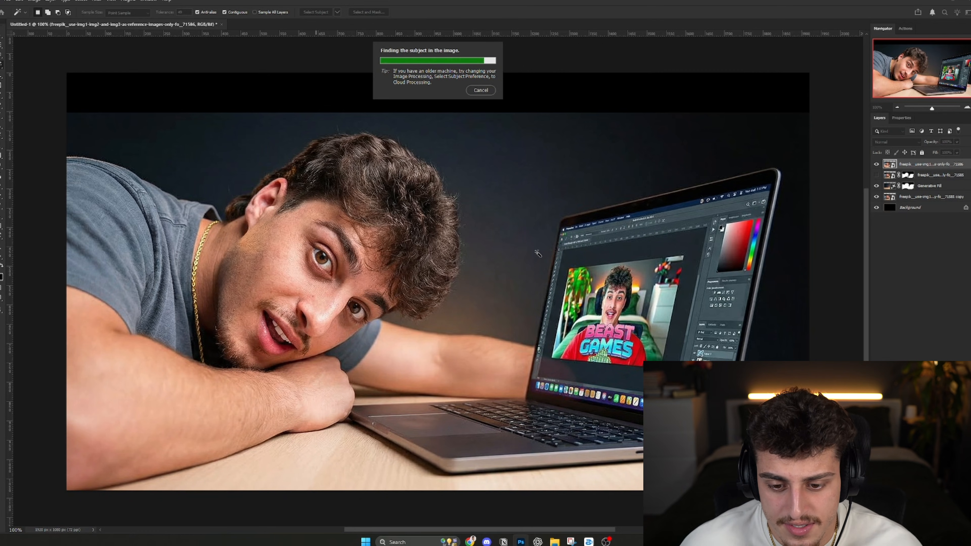
- Add a mask to the top image layer and paint out the laptop and rear arm with brush flow at 100%
click(3, 115)
drag(375, 406, 344, 397)
scroll(362, 438, up, 11)
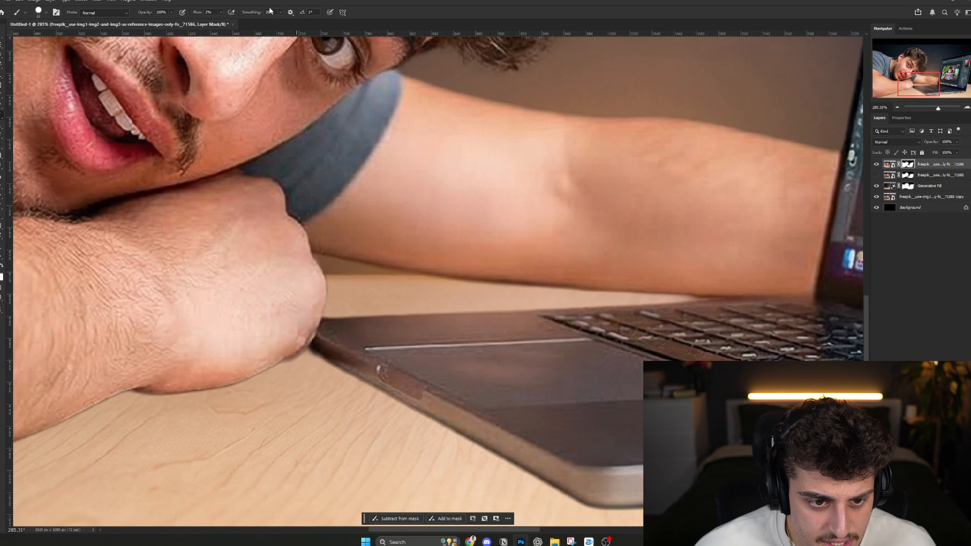
drag(198, 13, 245, 14)
drag(336, 313, 321, 351)
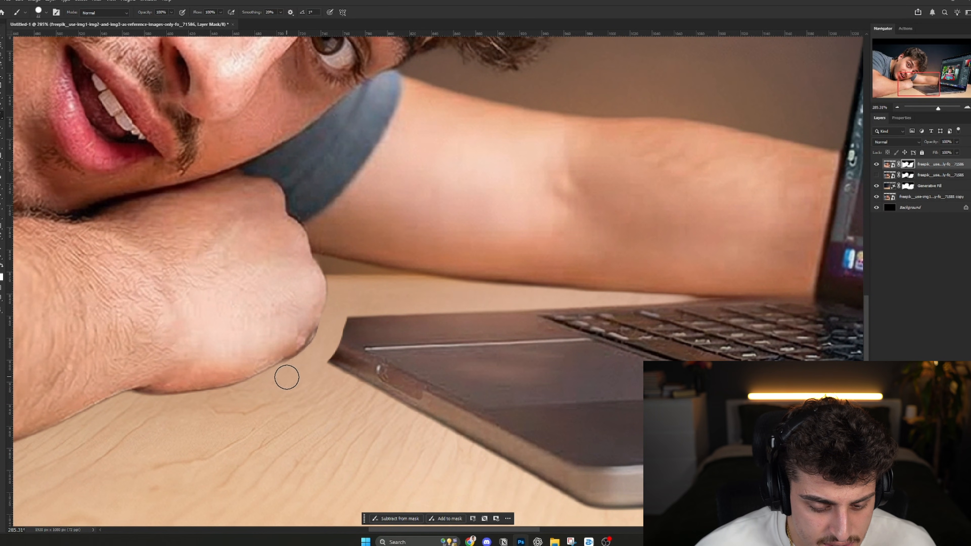
mouse_move(377, 330)
mouse_down()
mouse_move(341, 407)
mouse_move(473, 384)
mouse_move(505, 394)
mouse_up()
scroll(435, 398, down, 12)
mouse_move(442, 419)
mouse_down()
mouse_move(551, 422)
mouse_move(513, 425)
mouse_move(684, 400)
mouse_move(787, 318)
mouse_move(782, 102)
mouse_move(675, 142)
mouse_move(530, 336)
mouse_move(433, 328)
mouse_up()
scroll(388, 335, up, 11)
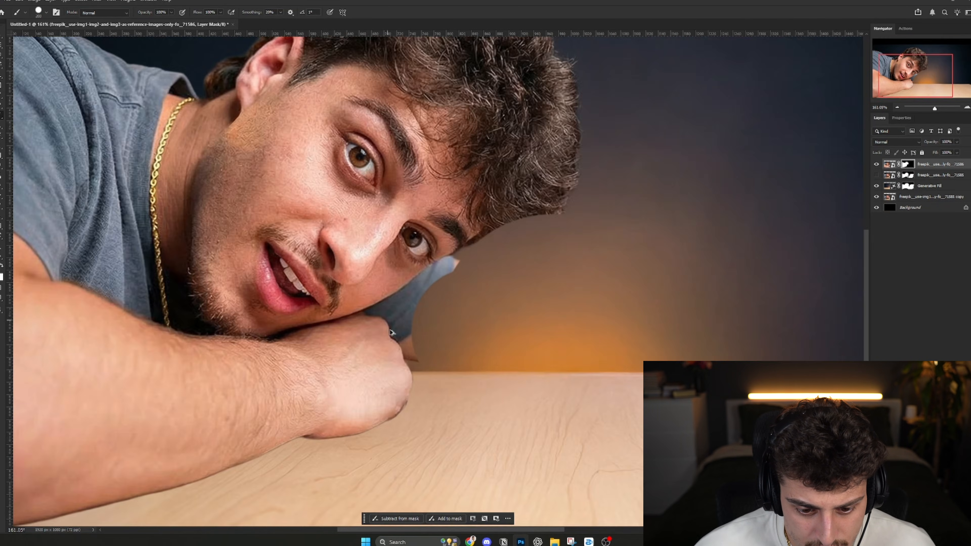
- Paint the head, neck and remaining shirt out of the top layer's mask, keeping only the front arm and its sleeve
mouse_move(488, 368)
mouse_down()
mouse_move(404, 370)
mouse_move(443, 369)
mouse_move(416, 319)
mouse_move(418, 346)
mouse_up()
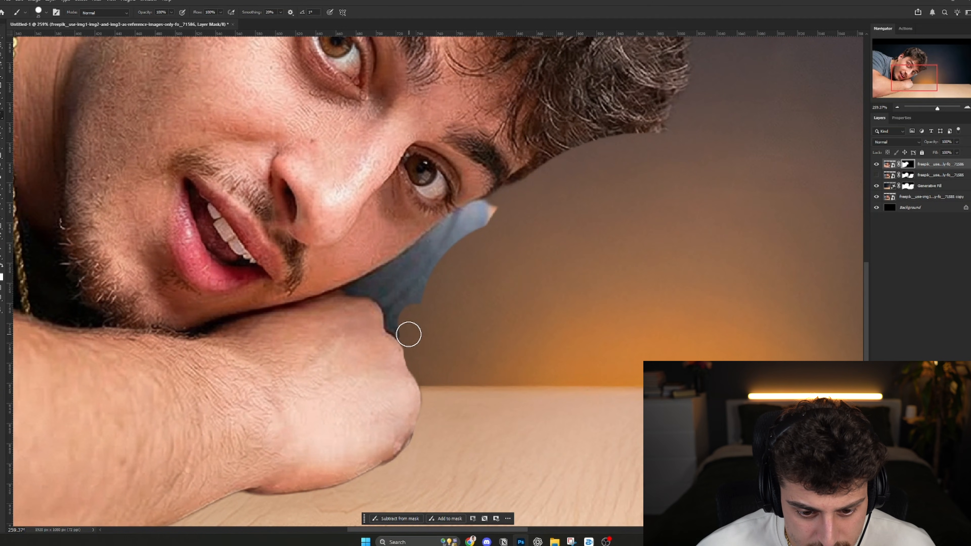
key(bracketright)
mouse_move(346, 267)
mouse_down()
mouse_move(137, 309)
mouse_move(418, 308)
mouse_move(309, 287)
mouse_move(181, 229)
mouse_move(418, 363)
mouse_move(455, 338)
mouse_up()
scroll(180, 229, down, 5)
mouse_move(436, 338)
mouse_down()
mouse_move(425, 206)
mouse_move(297, 103)
mouse_up()
mouse_move(403, 114)
mouse_down()
mouse_move(435, 114)
mouse_move(578, 356)
mouse_move(780, 362)
mouse_move(833, 261)
mouse_up()
scroll(634, 261, down, 5)
drag(540, 260, 209, 216)
drag(444, 205, 500, 205)
drag(501, 205, 317, 186)
key(ctrl+1)
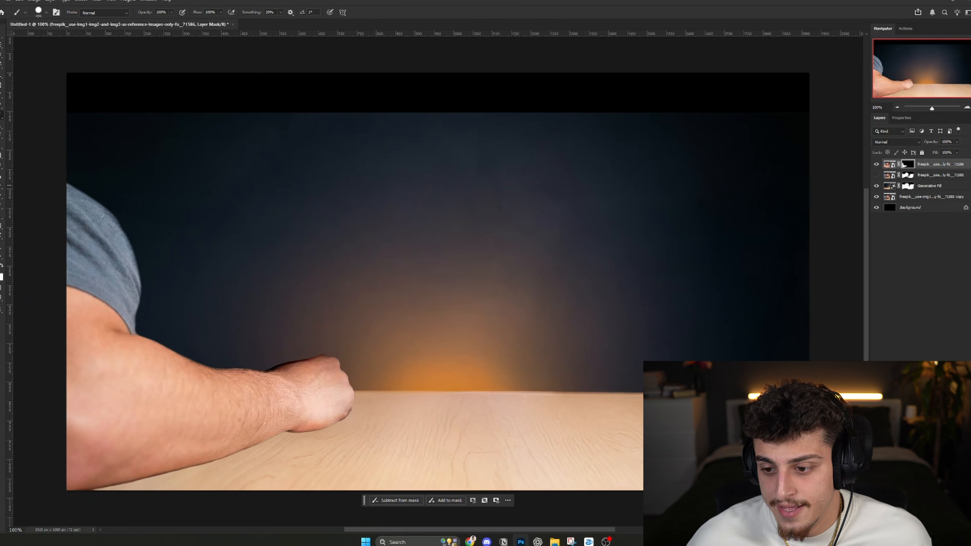
- Show the smiling image layer beneath, try shifting it slightly with Free Transform, and undo the move
click(877, 175)
click(890, 175)
key(ctrl+t)
mouse_move(365, 306)
mouse_down()
mouse_move(368, 329)
mouse_move(369, 318)
mouse_up()
key(ctrl+z)
- Move the front-arm layer down with Free Transform to line up with the smiling man's shoulder
click(929, 165)
key(ctrl+t)
mouse_move(285, 323)
mouse_down()
mouse_move(284, 435)
mouse_move(298, 350)
mouse_up()
key(Return)
key(b)
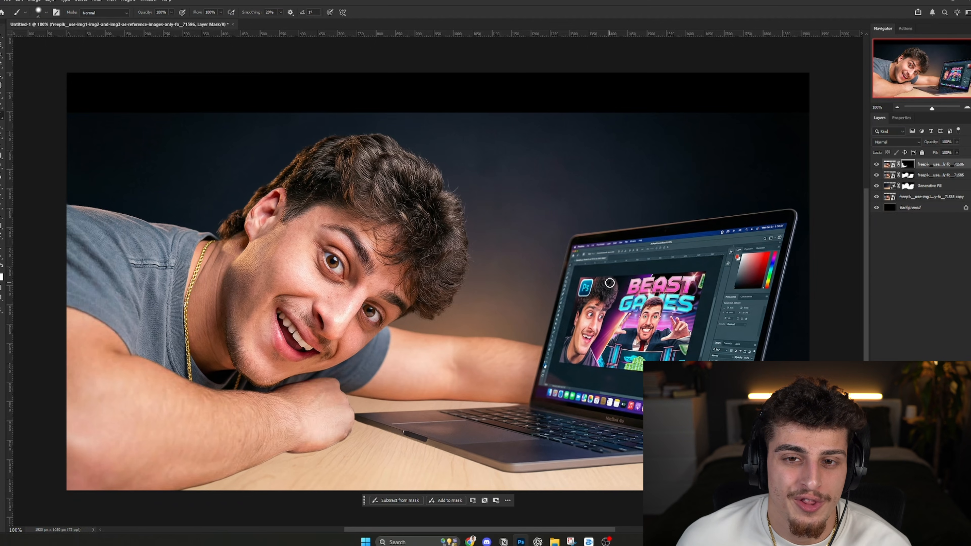
click(889, 164)
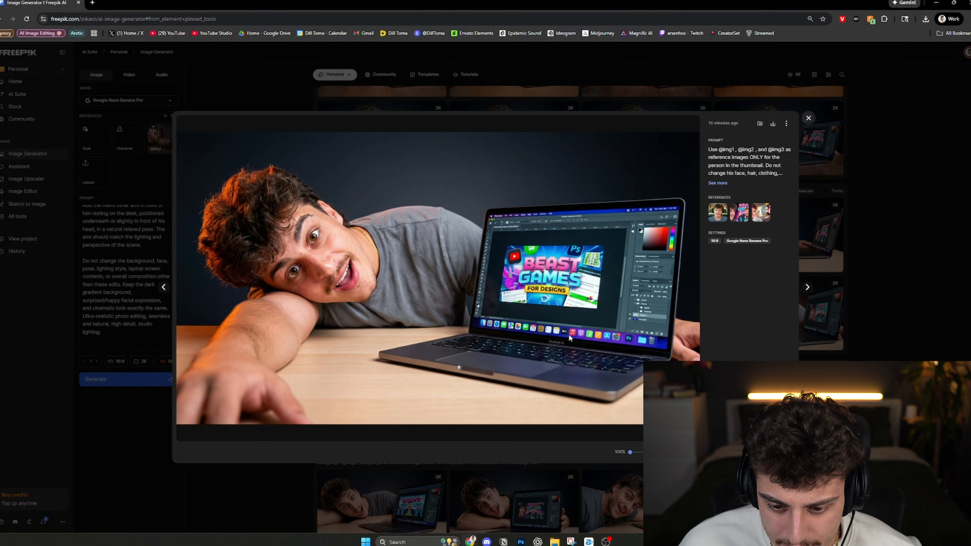
- In Freepik's image viewer, browse to the image whose laptop shows the yellow FOR DESIGNS banner and download it as PNG
key(Right)
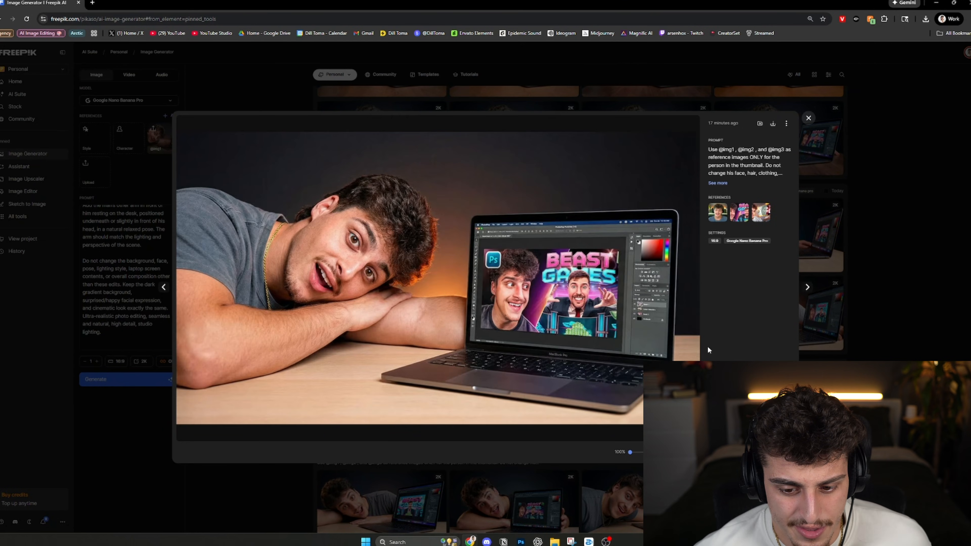
key(Right)
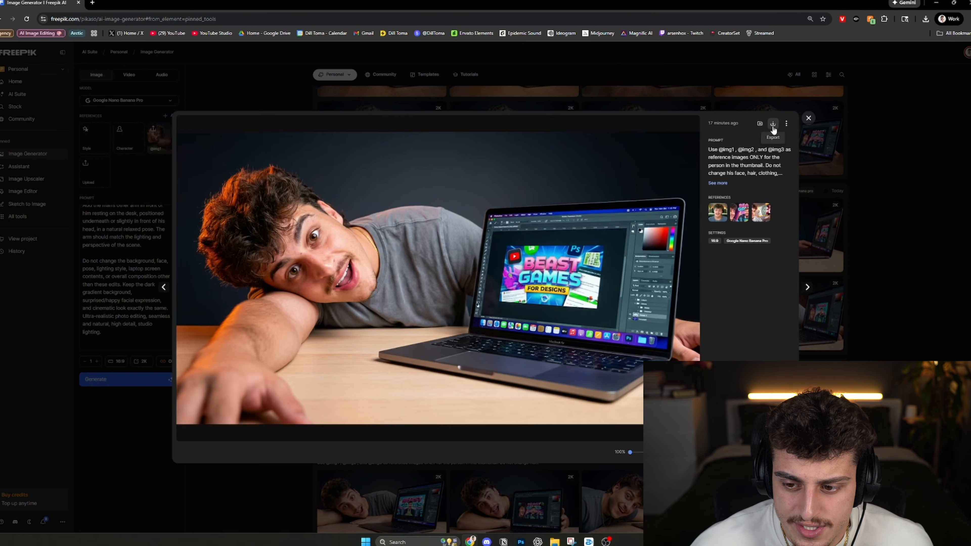
click(773, 124)
click(826, 182)
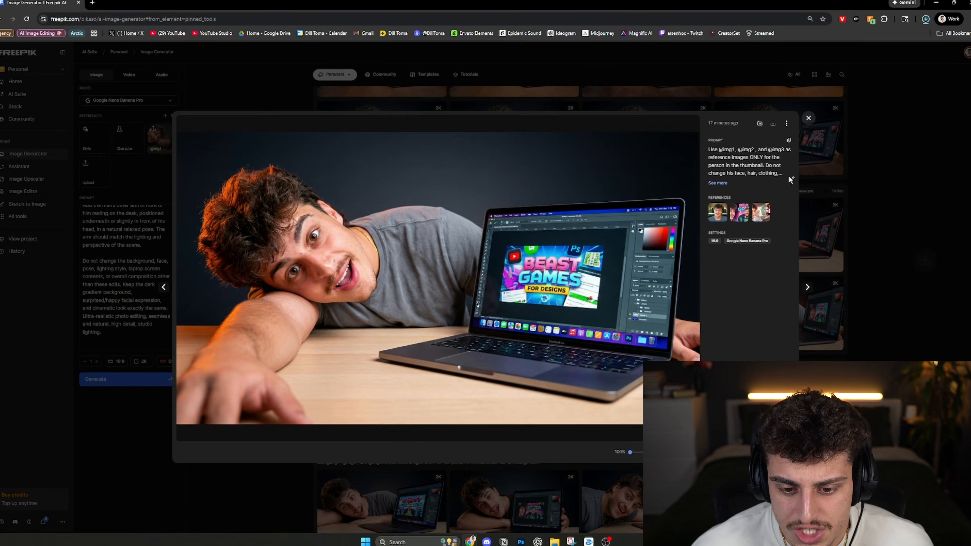
- Place the downloaded PNG into the Photoshop document and mask it to its subject using Select Subject
drag(855, 44, 520, 541)
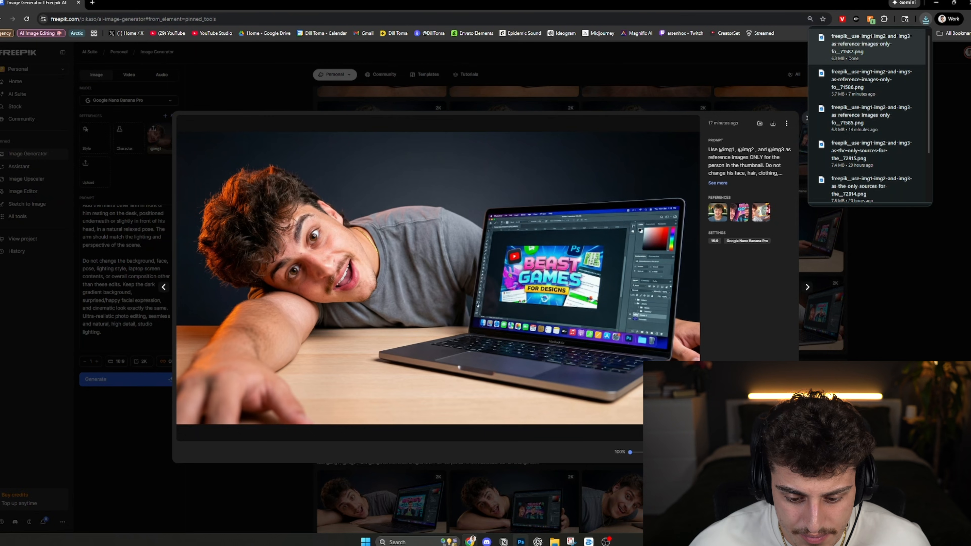
drag(520, 541, 524, 169)
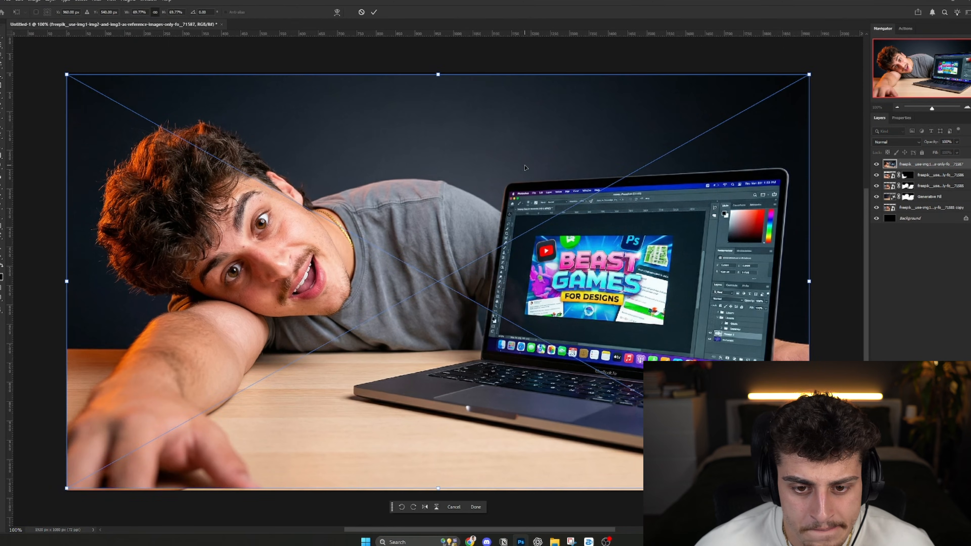
key(Return)
key(w)
click(316, 12)
click(918, 530)
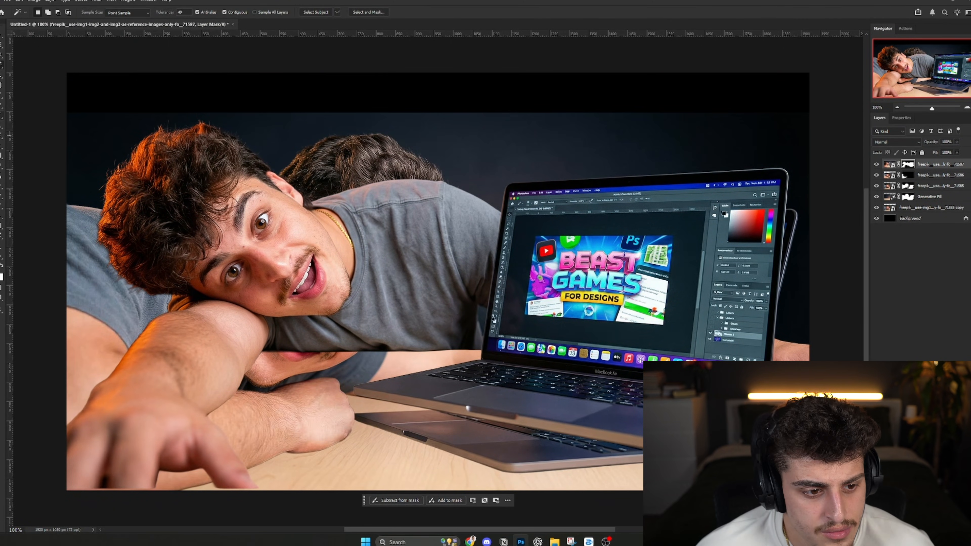
- Brush along the laptop's edge on the new layer's mask to separate it from the man's shirt and arm
key(b)
scroll(522, 198, up, 7)
drag(490, 409, 505, 262)
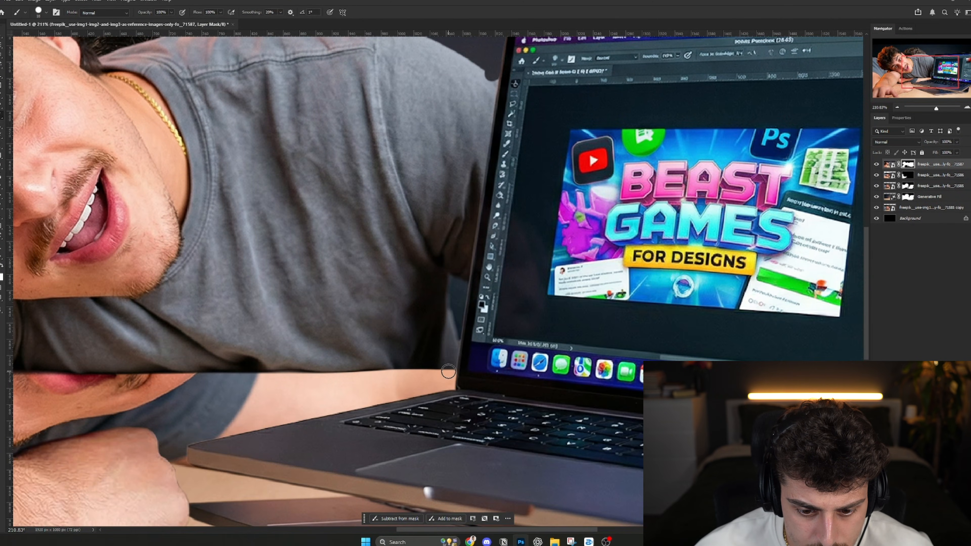
drag(708, 382, 181, 239)
drag(550, 115, 472, 370)
scroll(503, 174, up, 1)
drag(525, 421, 471, 118)
scroll(470, 319, up, 2)
alt+right_click(470, 318)
drag(497, 198, 443, 324)
alt+right_click(418, 304)
click(418, 304)
shift+click(437, 140)
- Paint the rest of the man out of the new layer's mask so only the laptop is kept
scroll(436, 141, down, 8)
drag(215, 122, 646, 296)
drag(454, 323, 470, 153)
alt+right_click(427, 113)
drag(427, 114, 363, 294)
scroll(340, 283, down, 6)
alt+right_click(340, 268)
drag(339, 267, 265, 182)
key(ctrl+1)
- Move the new laptop layer down over the old laptop with Free Transform
click(889, 164)
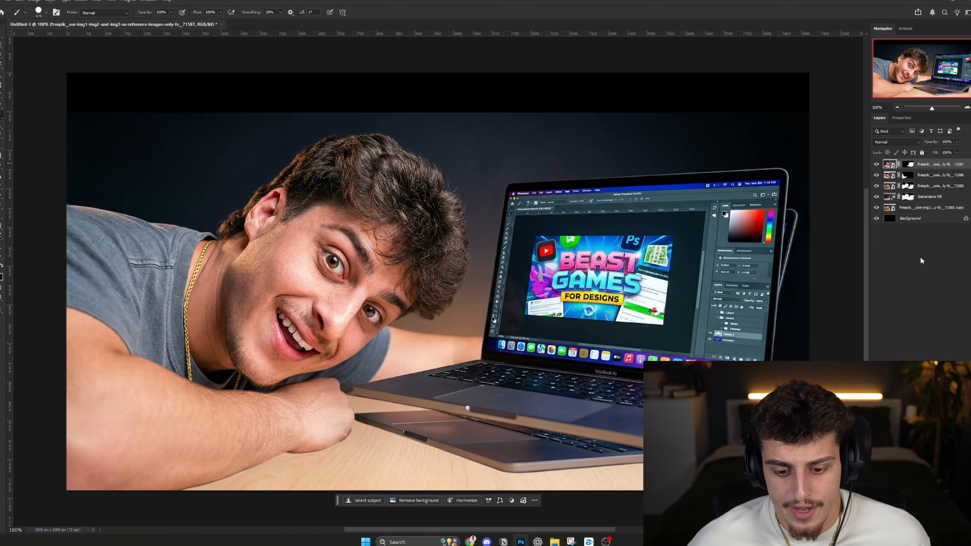
key(ctrl+t)
drag(610, 281, 603, 313)
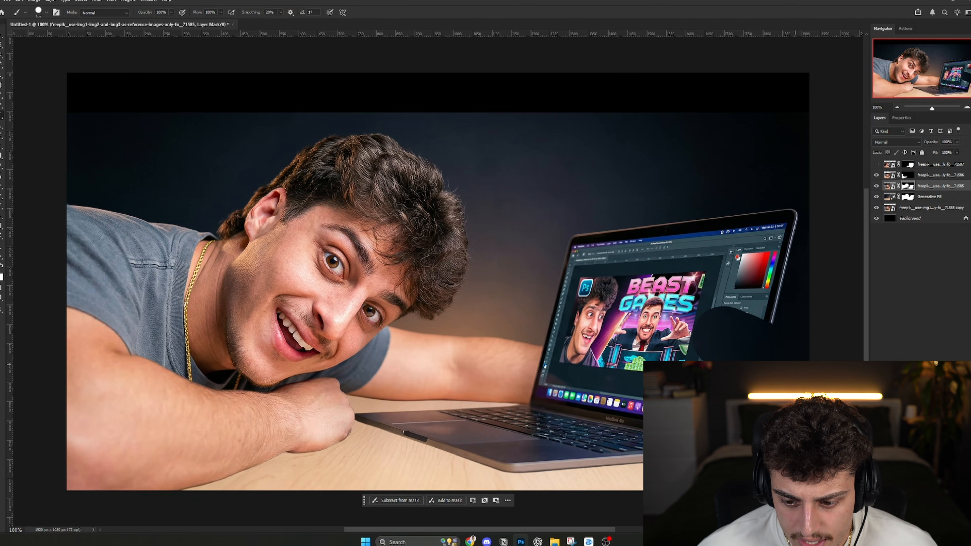
- Paint most of the old laptop's screen and base out of the smiling image layer's mask, including the area beside the fist
key(ctrl+z)
drag(694, 320, 875, 342)
key(ctrl+z)
mouse_move(799, 365)
mouse_down()
mouse_move(763, 349)
mouse_move(557, 317)
mouse_move(692, 282)
mouse_move(733, 243)
mouse_move(644, 263)
mouse_up()
mouse_move(682, 455)
mouse_down()
mouse_move(489, 423)
mouse_move(408, 438)
mouse_move(612, 461)
mouse_up()
scroll(331, 436, up, 9)
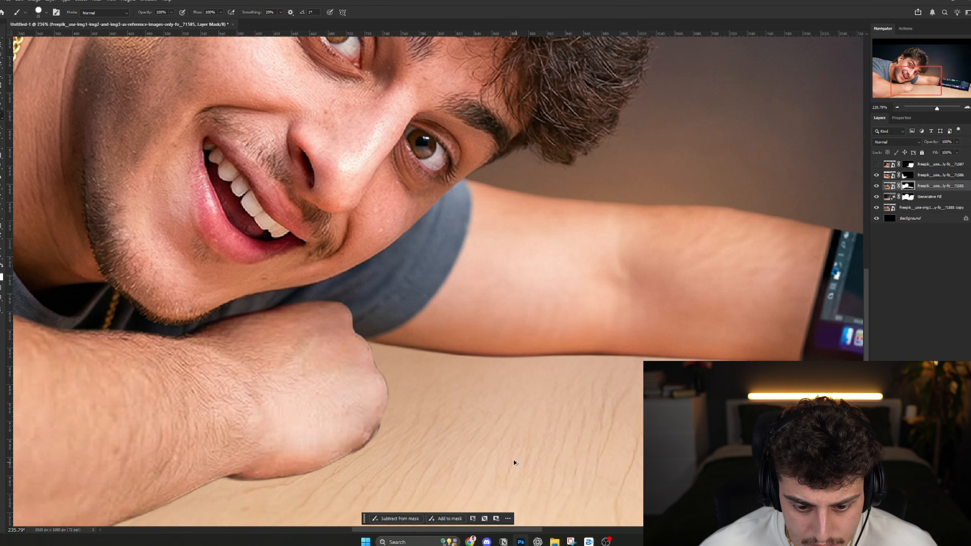
scroll(503, 452, down, 10)
drag(619, 411, 536, 411)
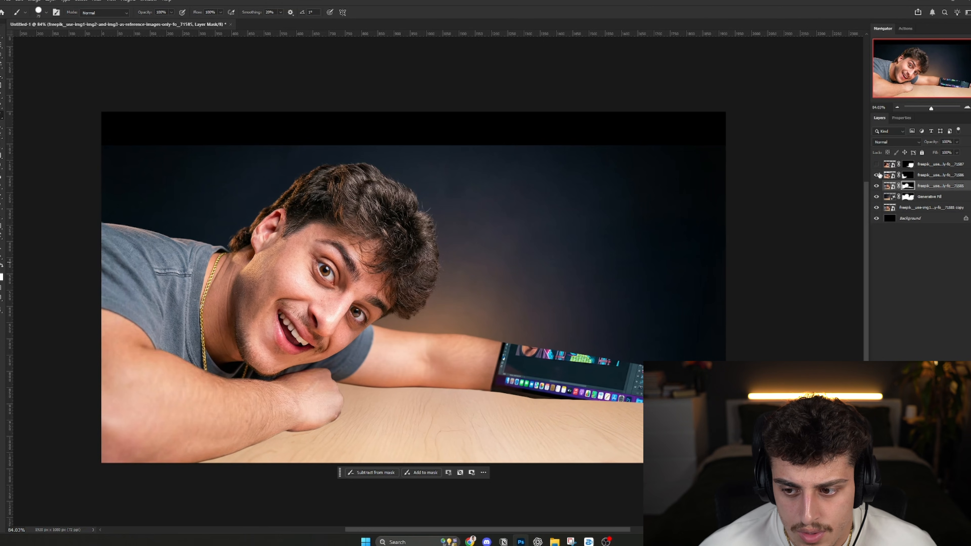
- Show the new laptop layer and fine-tune its placement over the remaining piece of the old laptop
click(876, 164)
click(889, 164)
key(ctrl+t)
drag(604, 369, 608, 363)
drag(630, 495, 618, 487)
key(Return)
- Scale the new laptop down slightly with Free Transform and settle it beside the man's fist
key(ctrl+0)
key(ctrl+t)
key(ctrl+minus)
drag(448, 120, 455, 100)
drag(802, 308, 752, 316)
key(Return)
scroll(737, 317, down, 2)
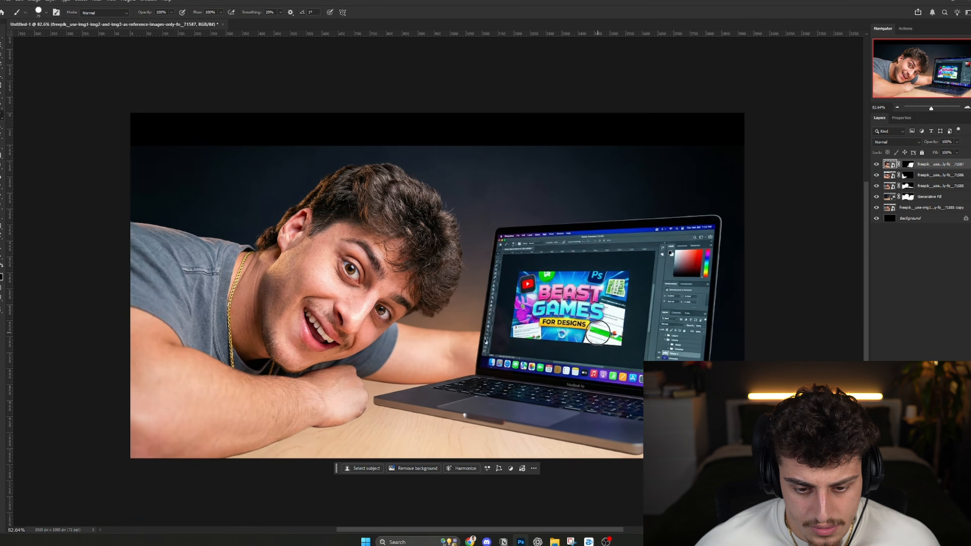
key(ctrl+plus)
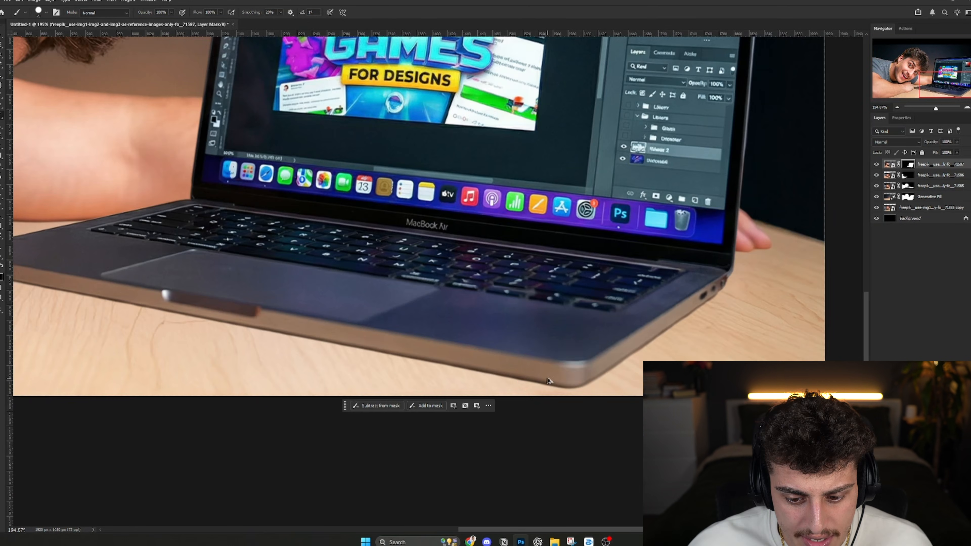
drag(543, 377, 558, 362)
drag(425, 353, 402, 348)
key(ctrl+z)
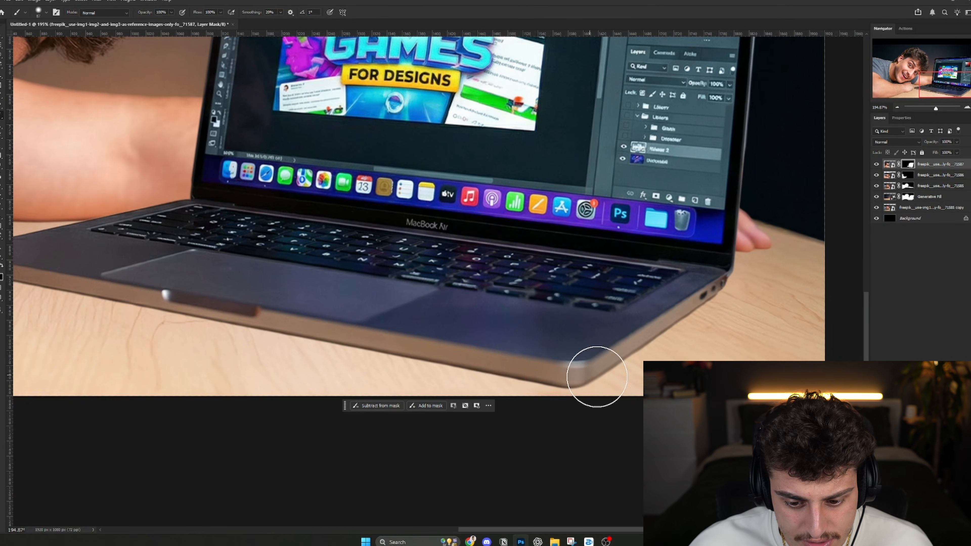
mouse_move(601, 378)
mouse_down()
mouse_move(260, 326)
mouse_move(573, 361)
mouse_move(602, 376)
mouse_move(106, 294)
mouse_up()
key(ctrl+z)
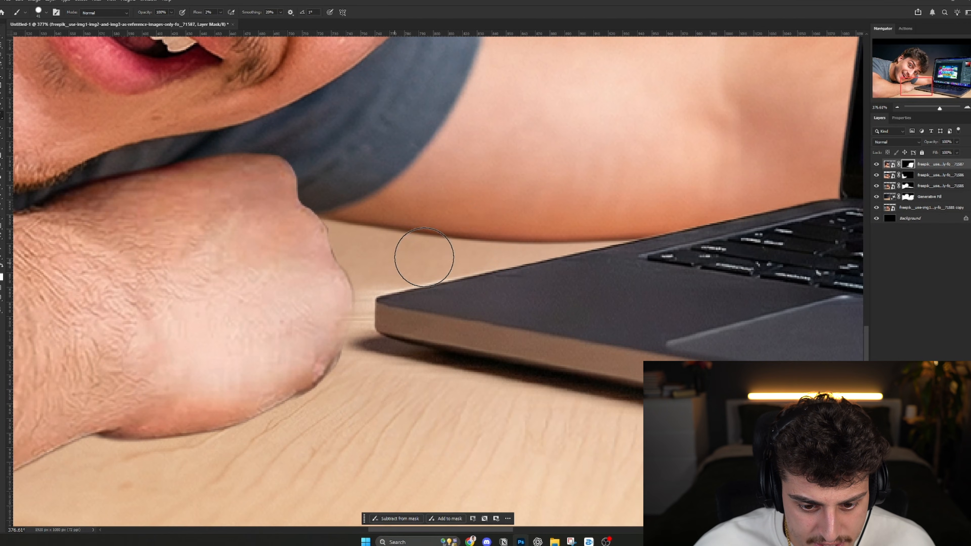
- Brush a soft contact shadow back beneath the laptop's front edge on its mask using 2% flow
mouse_move(424, 258)
mouse_down()
mouse_move(370, 260)
mouse_move(340, 303)
mouse_move(342, 318)
mouse_up()
key(bracketleft)
key(bracketleft)
key(bracketleft)
key(bracketleft)
key(bracketleft)
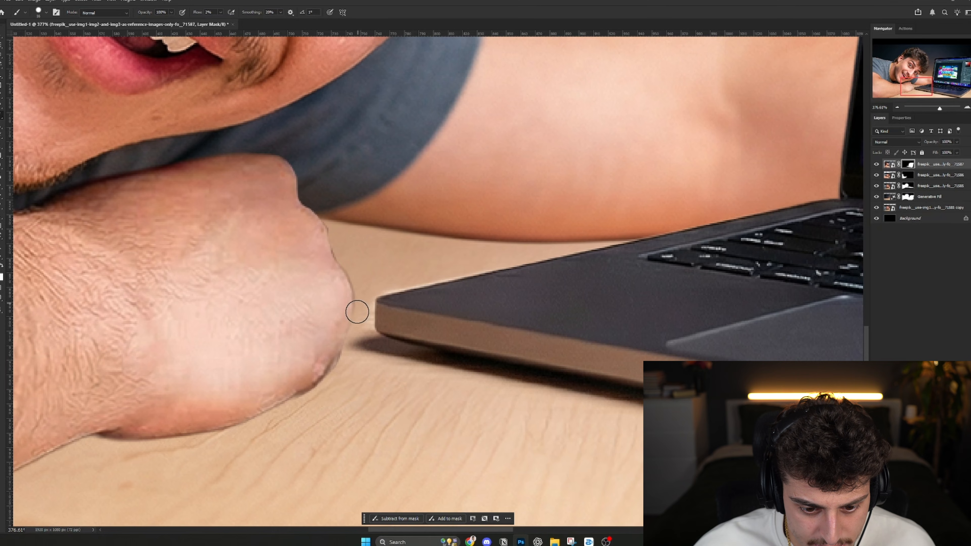
key(bracketright)
key(bracketright)
key(bracketright)
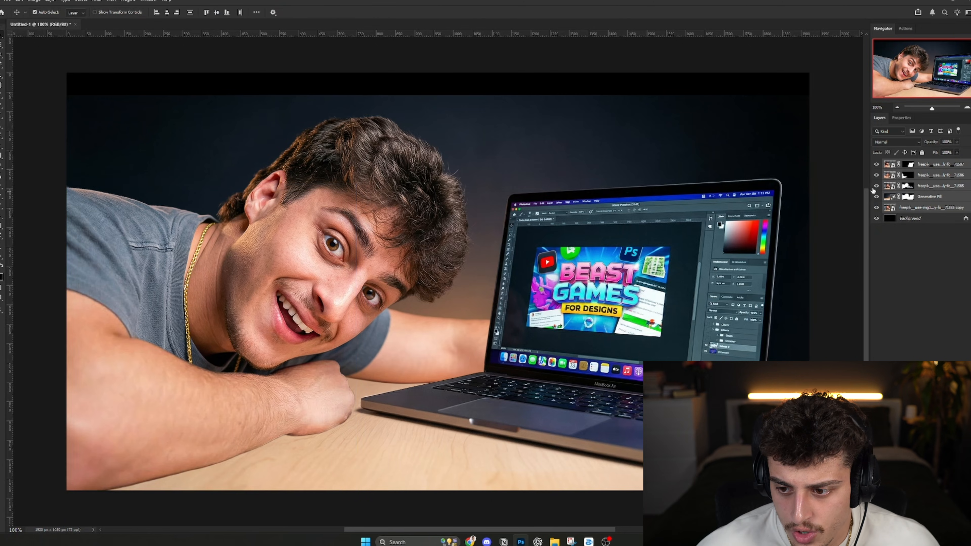
- Brush a soft contact shadow beneath the fist and forearm on the front-arm layer's mask, undoing strokes that reveal the old laptop
click(907, 175)
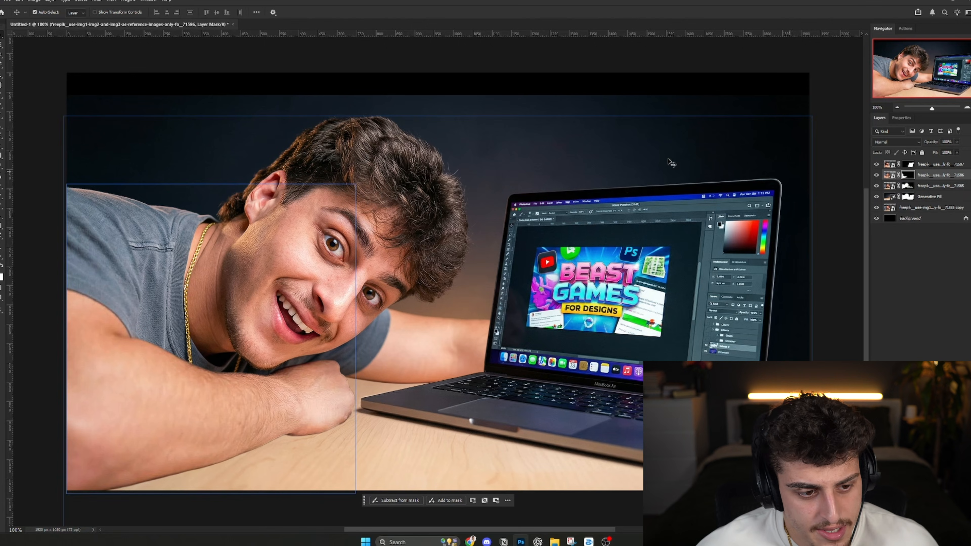
key(b)
scroll(315, 440, up, 6)
mouse_move(418, 386)
mouse_down()
mouse_move(526, 240)
mouse_move(535, 241)
mouse_up()
drag(333, 321, 551, 235)
key(ctrl+z)
key(x)
drag(388, 293, 579, 223)
key(ctrl+z)
mouse_move(354, 275)
mouse_down()
mouse_move(543, 242)
mouse_move(521, 236)
mouse_move(556, 223)
mouse_up()
key(ctrl+z)
key(ctrl+z)
drag(498, 239, 586, 228)
key(ctrl+z)
mouse_move(498, 235)
mouse_down()
mouse_move(746, 205)
mouse_move(619, 224)
mouse_up()
key(ctrl+z)
key(ctrl+z)
mouse_move(440, 245)
mouse_down()
mouse_move(369, 241)
mouse_move(763, 284)
mouse_up()
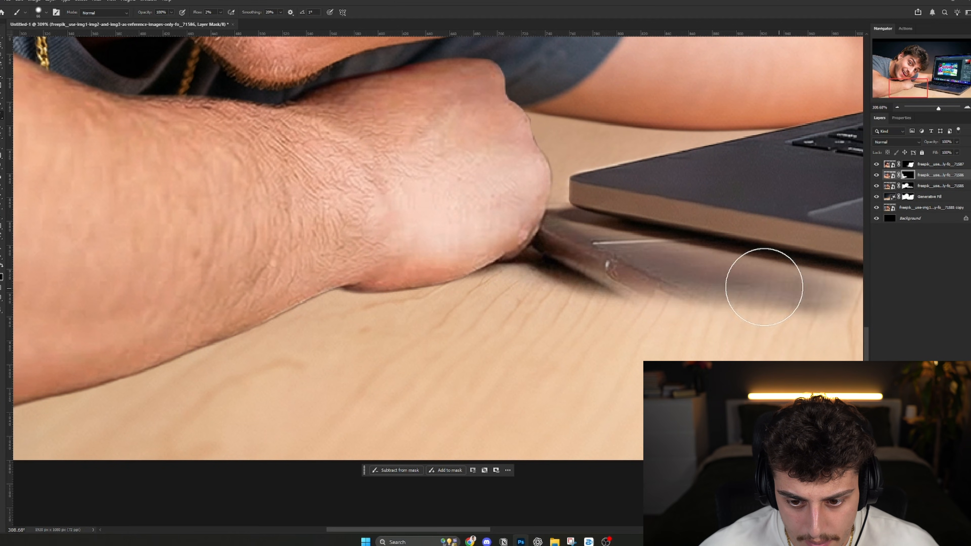
key(ctrl+z)
drag(439, 243, 745, 239)
key(ctrl+z)
mouse_move(440, 271)
mouse_down()
mouse_move(579, 258)
mouse_move(207, 326)
mouse_move(494, 254)
mouse_move(65, 362)
mouse_up()
drag(65, 361, 366, 315)
- Enlarge the brush and blend the front-arm mask where the fist and forearm meet the desk
key(bracketright)
key(bracketright)
key(bracketright)
key(bracketright)
scroll(320, 342, down, 5)
key(x)
alt+right_click(671, 279)
mouse_move(689, 214)
mouse_down()
mouse_move(670, 263)
mouse_move(657, 255)
mouse_up()
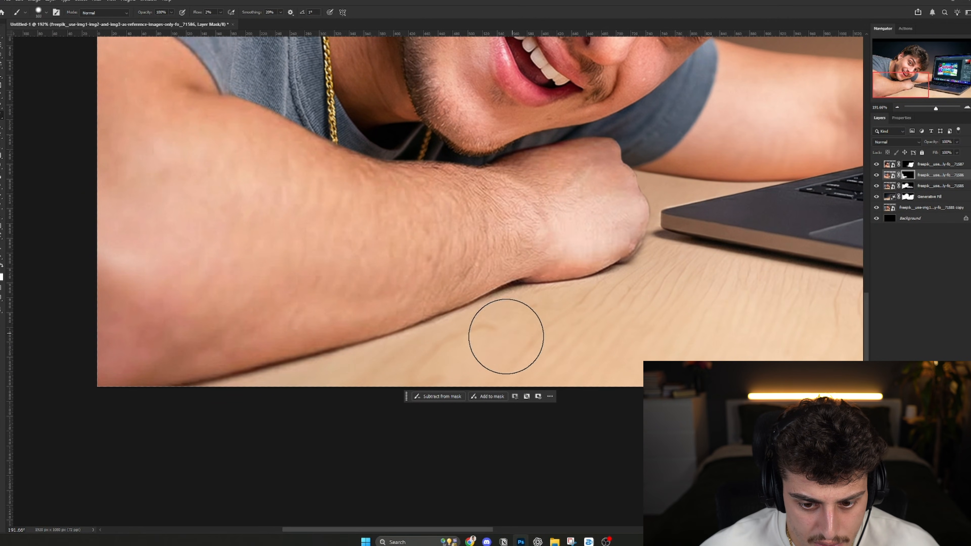
key(ctrl+0)
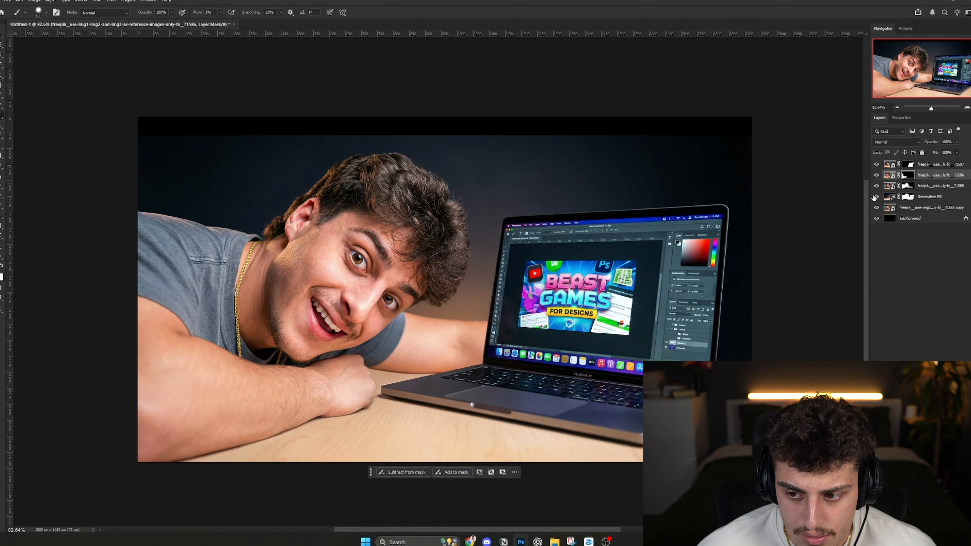
- Brush softly on the smiling image layer's mask along the rear forearm's lower edge to blend its shadow onto the desk
click(908, 186)
scroll(414, 399, up, 11)
drag(328, 338, 505, 297)
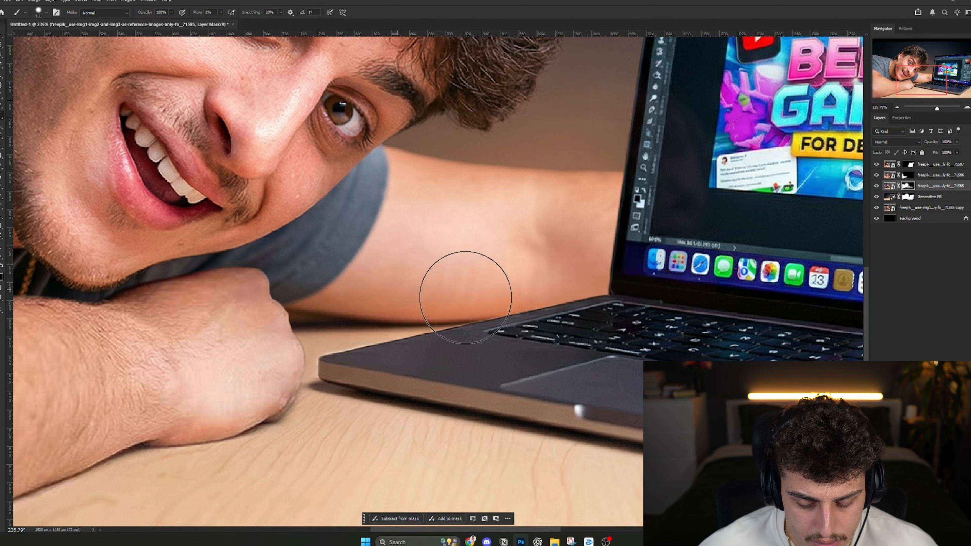
drag(704, 329, 93, 296)
key(x)
alt+right_click(666, 324)
key(ctrl+0)
key(ctrl+1)
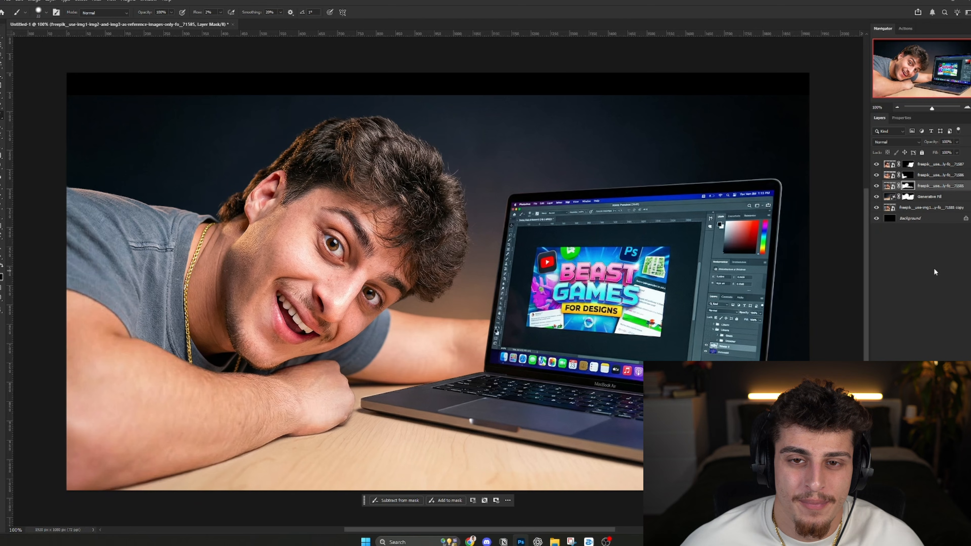
- Duplicate the smiling image layer with its mask and hide the original as a backup
key(v)
key(ctrl+j)
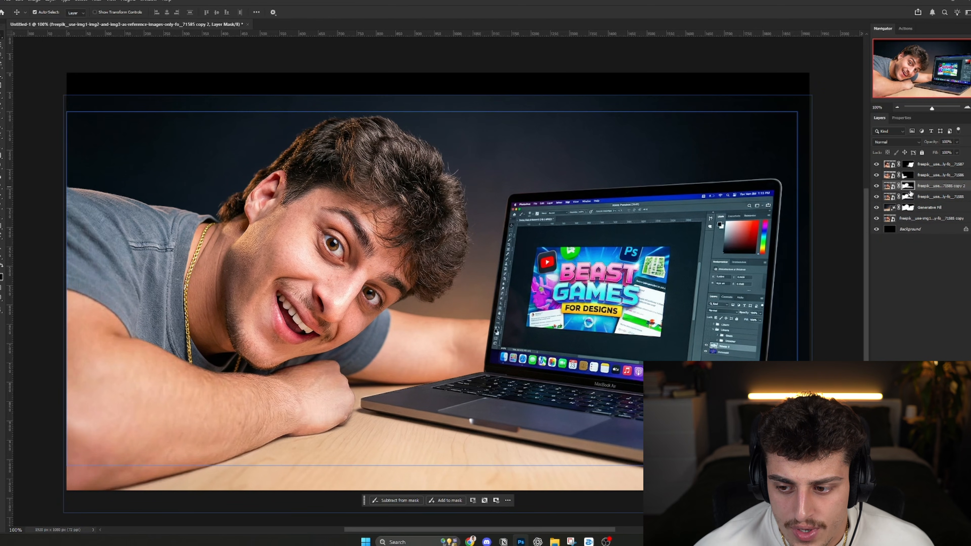
key(b)
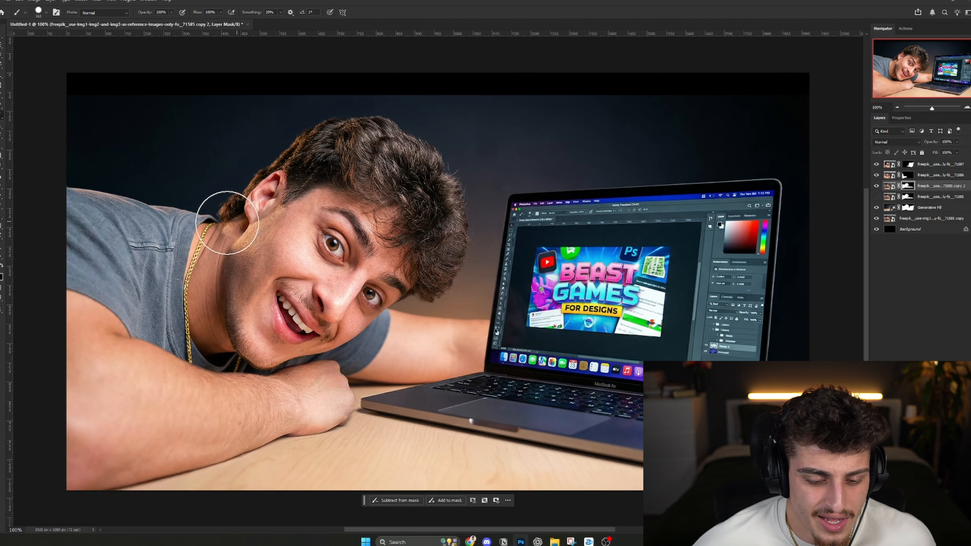
- Paint the shirt, necklace and rear arm out of the duplicate layer's mask, keeping the head and neck
scroll(174, 222, up, 12)
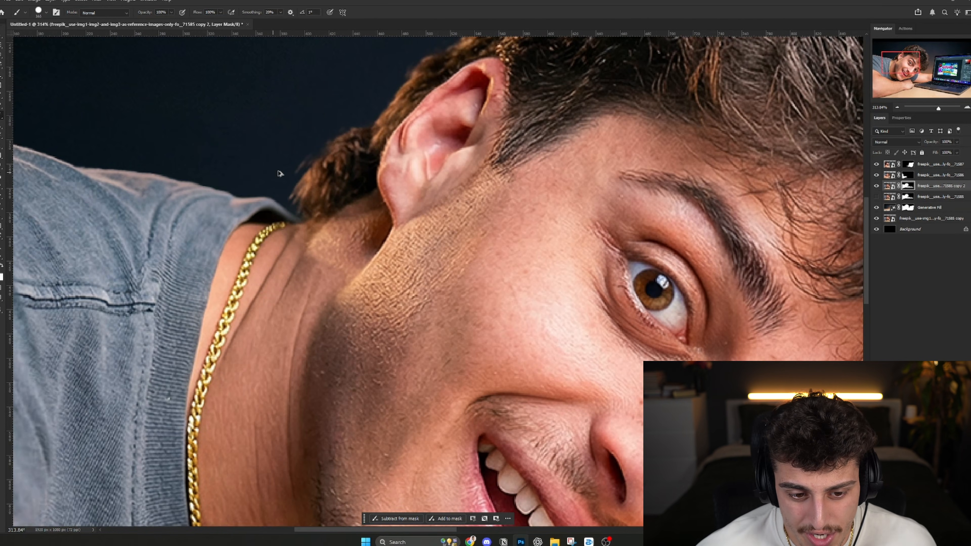
mouse_move(287, 202)
mouse_down()
mouse_move(238, 210)
mouse_move(260, 219)
mouse_move(171, 532)
mouse_move(170, 222)
mouse_up()
key(x)
mouse_move(170, 230)
mouse_down()
mouse_move(341, 386)
mouse_move(343, 352)
mouse_move(431, 404)
mouse_move(509, 402)
mouse_move(554, 369)
mouse_move(657, 337)
mouse_up()
alt+right_click(341, 390)
mouse_move(657, 336)
mouse_down()
mouse_move(540, 213)
mouse_move(356, 342)
mouse_up()
drag(543, 250, 814, 314)
scroll(574, 336, down, 7)
alt+right_click(406, 459)
drag(401, 464, 374, 451)
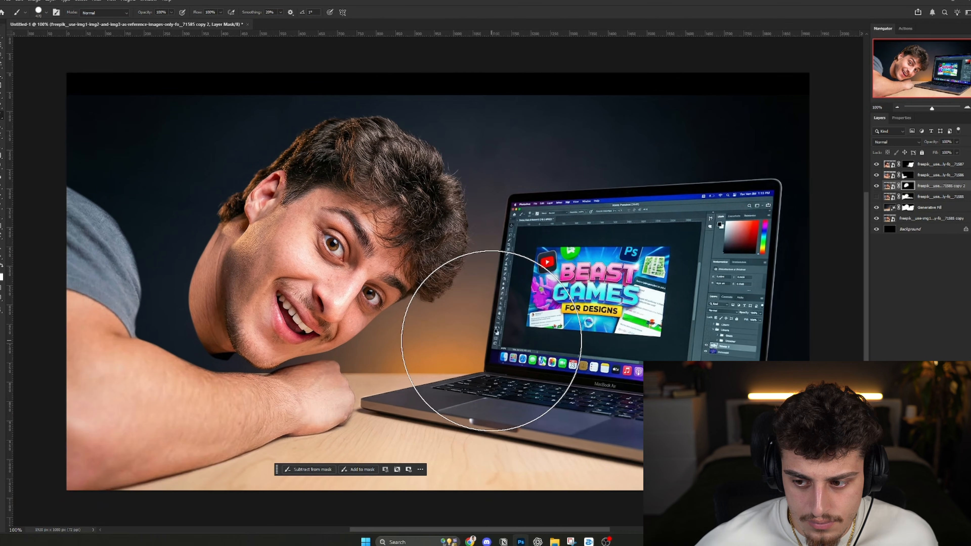
- Transform the duplicate head layer, rotating it more upright, enlarging it slightly and repositioning it over the neck and shoulders
key(ctrl+t)
drag(456, 76, 358, 91)
drag(434, 254, 435, 190)
drag(821, 127, 832, 167)
mouse_move(686, 192)
mouse_down()
mouse_move(722, 202)
mouse_move(687, 201)
mouse_move(691, 193)
mouse_up()
key(Return)
key(ctrl+t)
drag(470, 244, 470, 243)
key(Return)
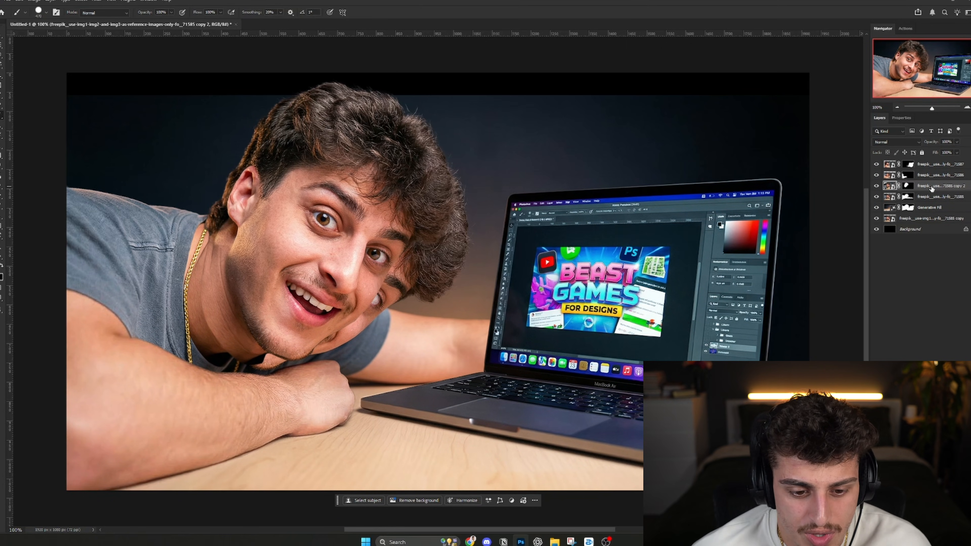
- Paint the old head and hair out of the original smiling image layer's mask so they stop showing behind the new head
click(908, 196)
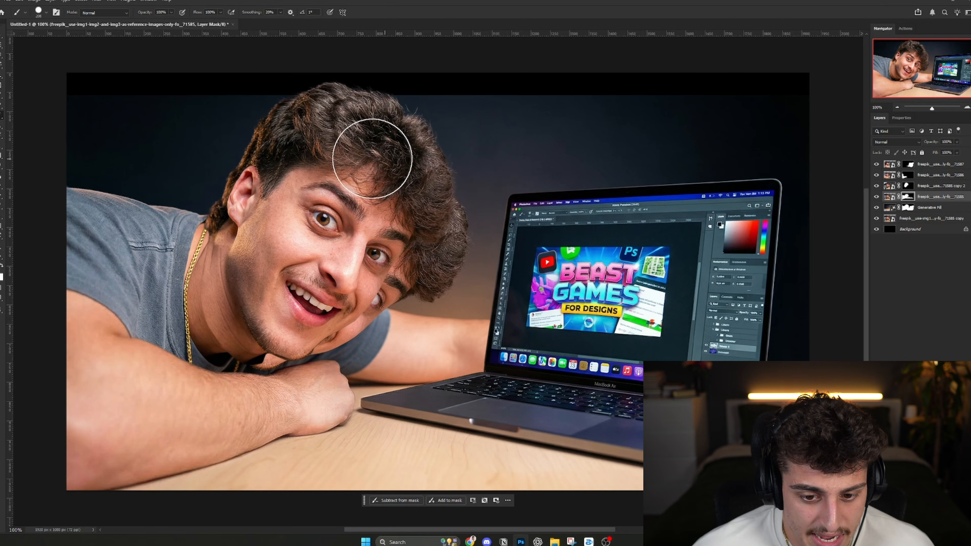
mouse_move(371, 158)
mouse_down()
mouse_move(476, 186)
mouse_move(490, 214)
mouse_move(452, 263)
mouse_move(412, 263)
mouse_up()
key(x)
alt+right_click(375, 313)
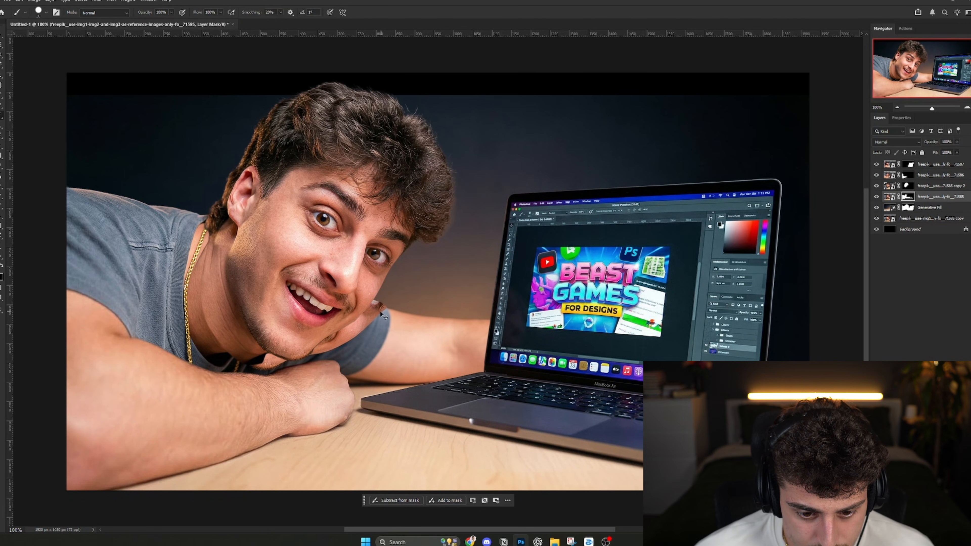
- Lasso the leftover face beneath the cheek, the area under the chin and the seam along the neck on the duplicate head layer
key(l)
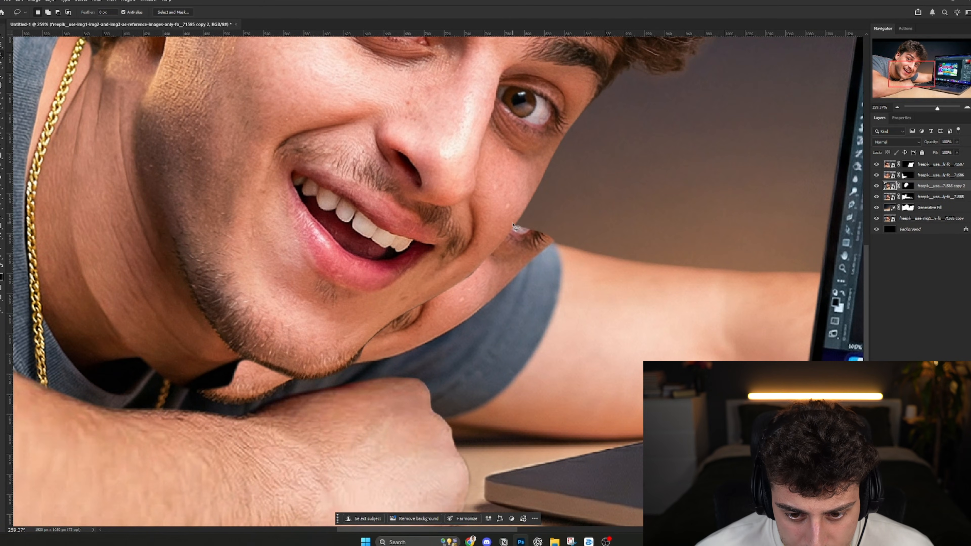
drag(514, 226, 527, 229)
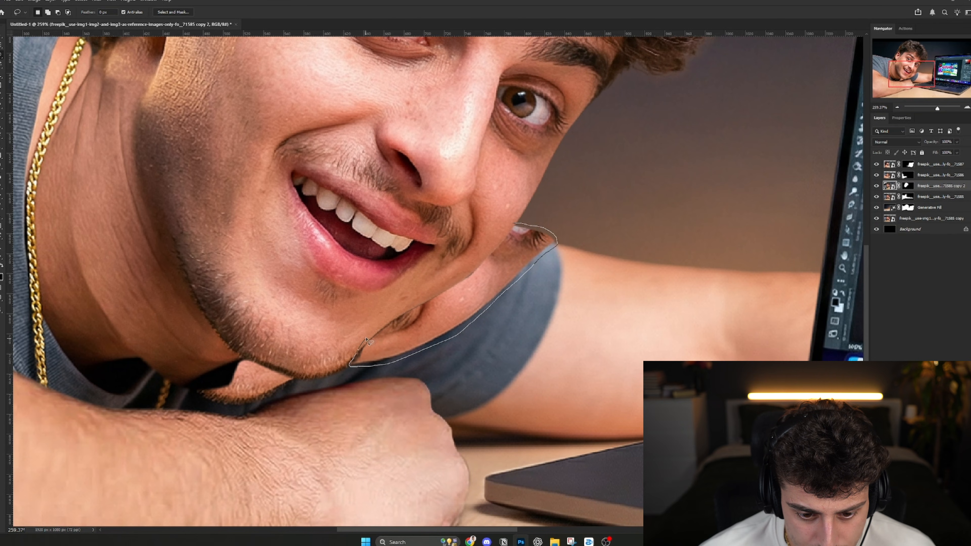
drag(512, 224, 513, 223)
drag(512, 224, 716, 164)
shift+drag(501, 324, 435, 306)
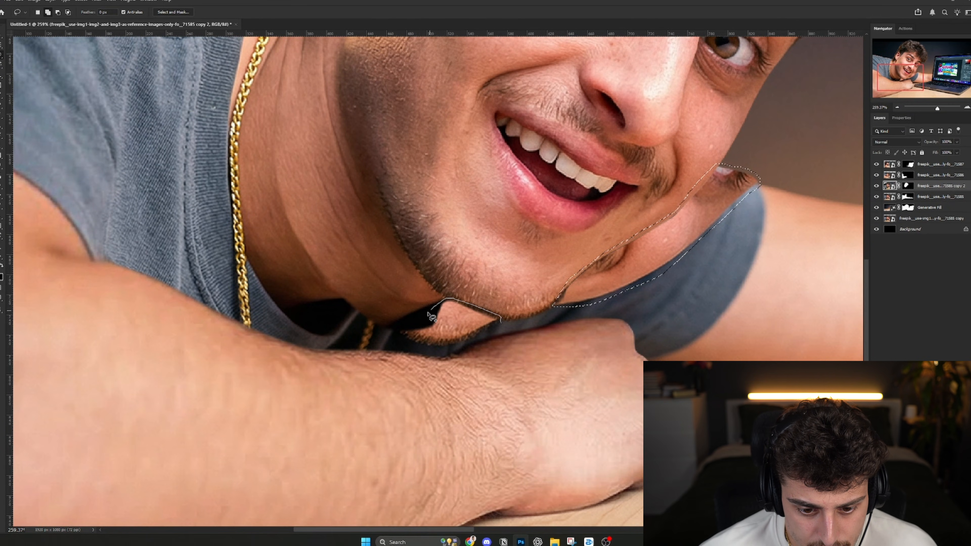
drag(467, 348, 476, 343)
mouse_move(448, 299)
mouse_down()
mouse_move(423, 265)
mouse_move(450, 299)
mouse_move(387, 290)
mouse_up()
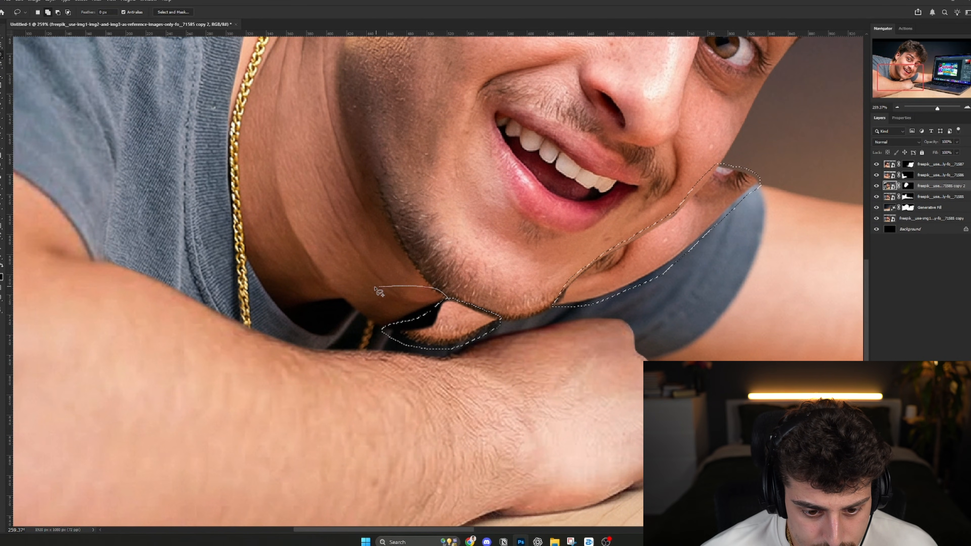
drag(323, 323, 434, 327)
mouse_move(432, 282)
mouse_down()
mouse_move(521, 343)
mouse_move(552, 468)
mouse_up()
shift+drag(424, 172, 411, 255)
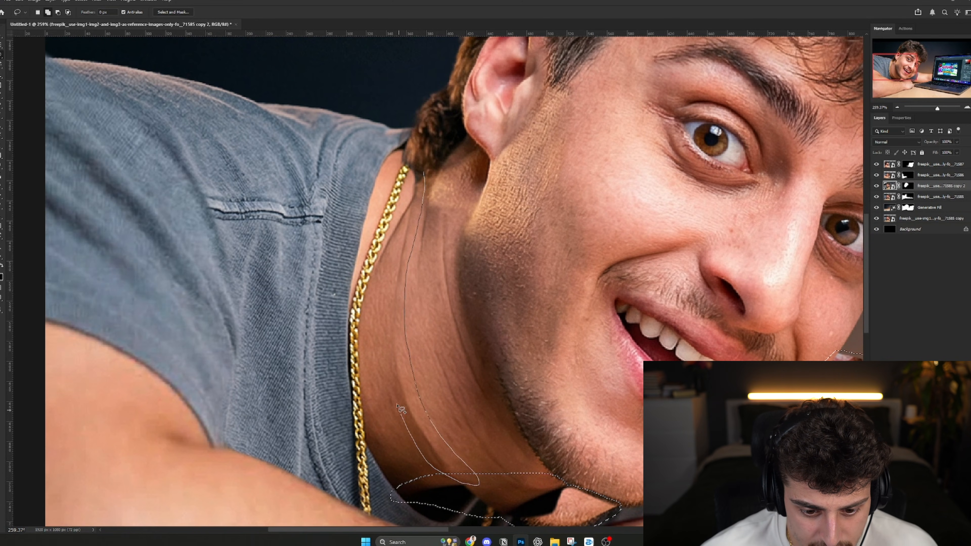
drag(429, 184, 413, 173)
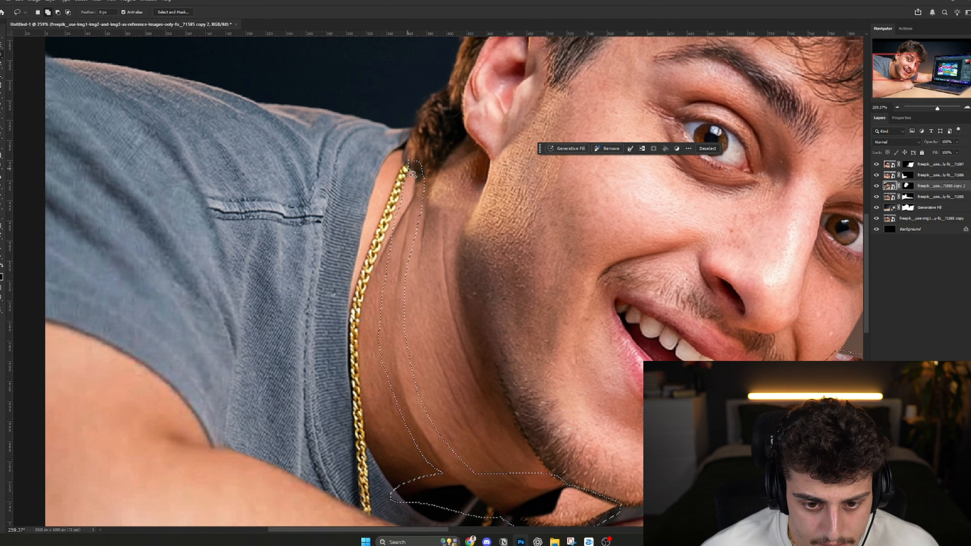
- Run Generative Fill without a prompt on the selected cheek, chin and neck areas and choose the second variation
key(ctrl+0)
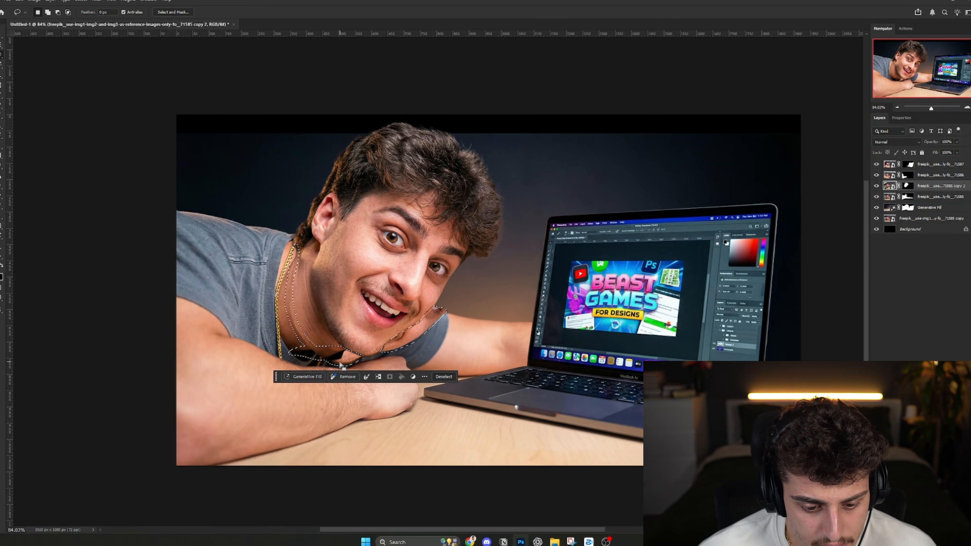
click(307, 376)
click(443, 376)
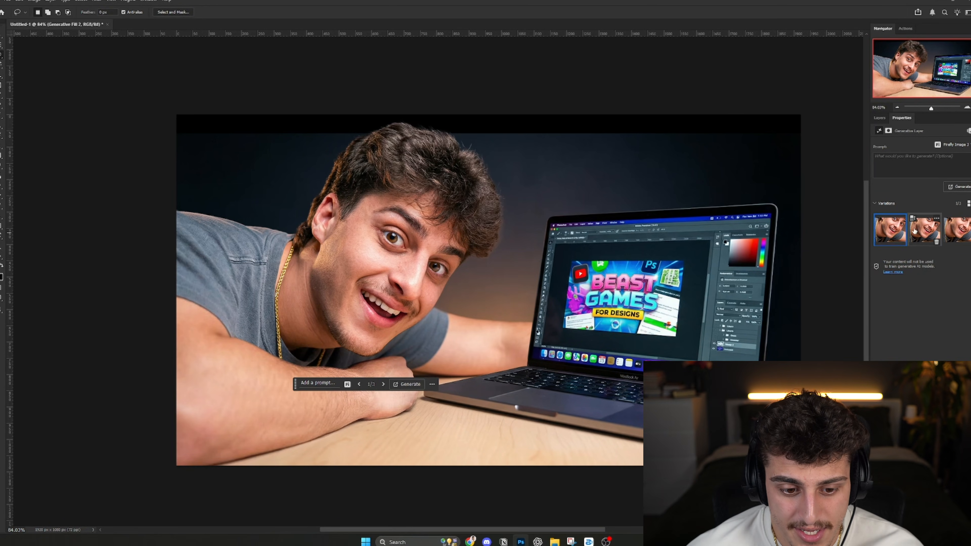
click(923, 229)
click(880, 118)
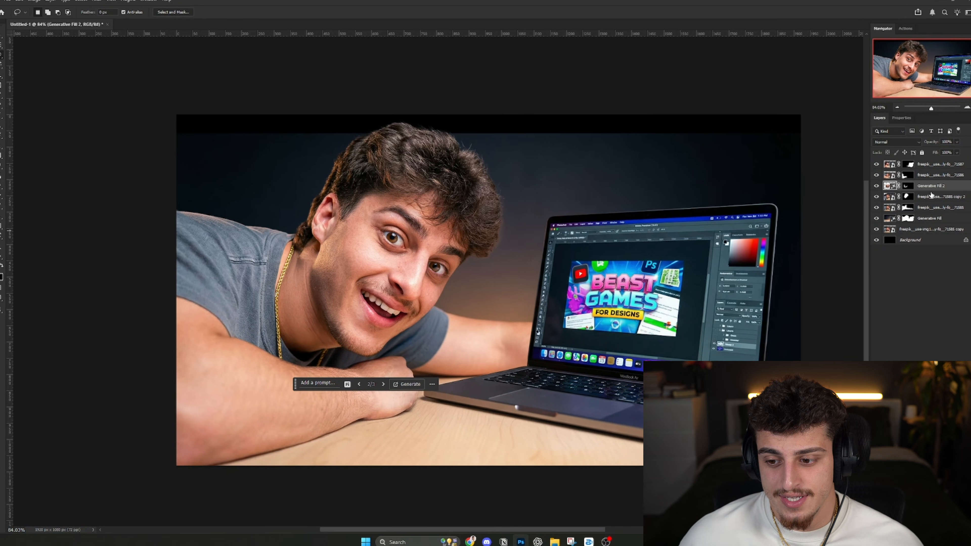
- Compare the cheek, chin and neck areas with and without the generative fill layer
click(876, 186)
click(933, 196)
scroll(424, 328, up, 8)
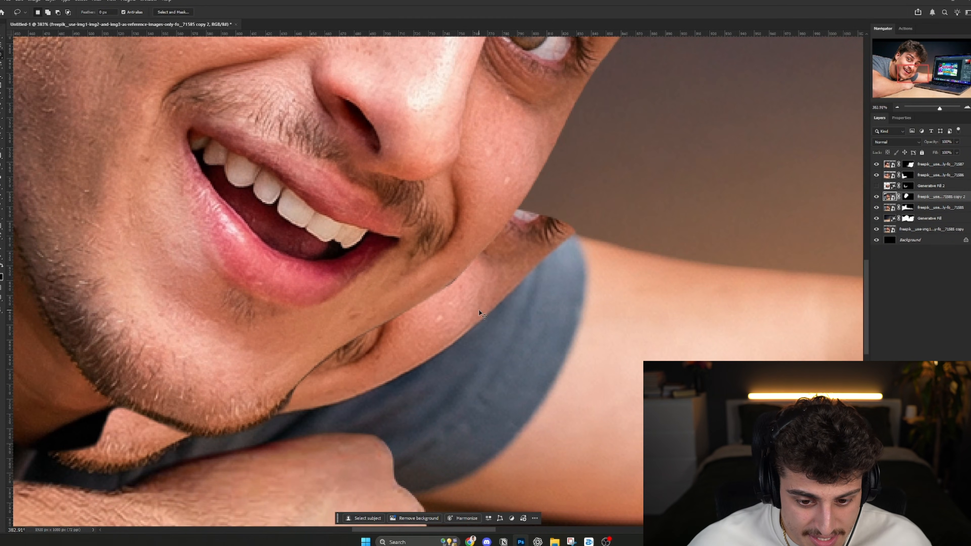
key(ctrl+z)
key(ctrl+shift+z)
key(ctrl+z)
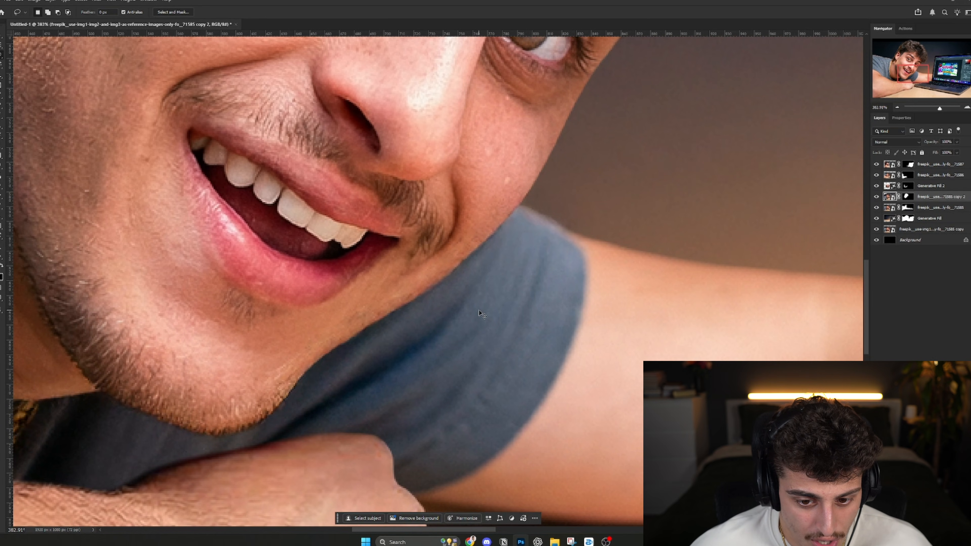
key(ctrl+shift+z)
key(ctrl+z)
key(ctrl+shift+z)
key(ctrl+z)
drag(307, 357, 774, 386)
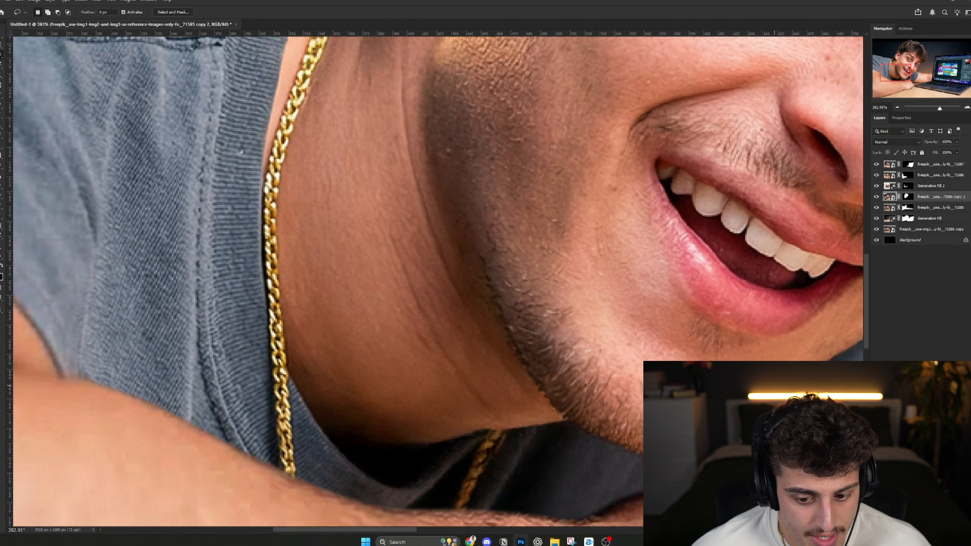
key(ctrl+shift+z)
key(ctrl+z)
key(ctrl+z)
key(ctrl+shift+z)
drag(614, 162, 634, 345)
key(ctrl+shift+z)
key(ctrl+z)
key(ctrl+1)
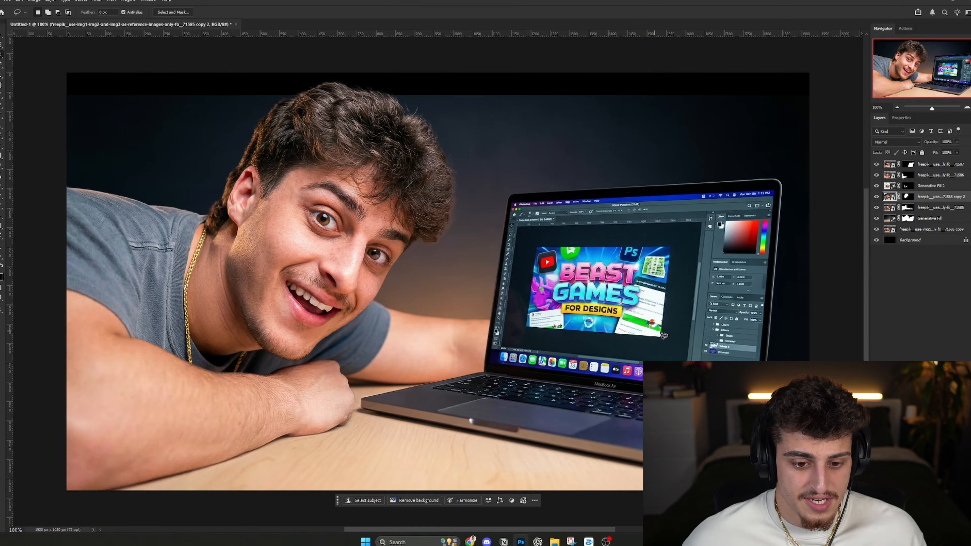
- Select the black strip across the canvas's upper edge, about 1920 × 71 px, and extend the background with Generative Fill without a prompt
click(931, 221)
key(m)
drag(63, 71, 835, 99)
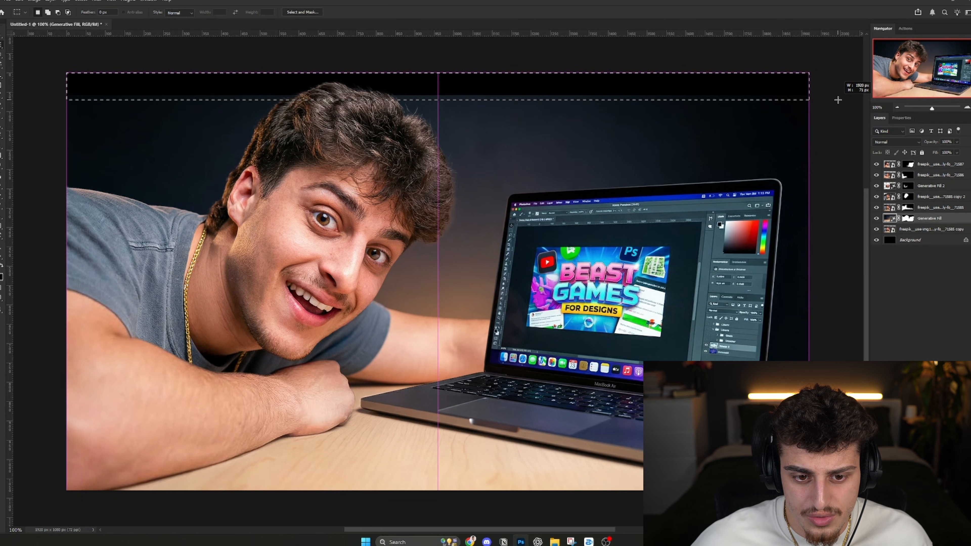
click(387, 111)
click(516, 110)
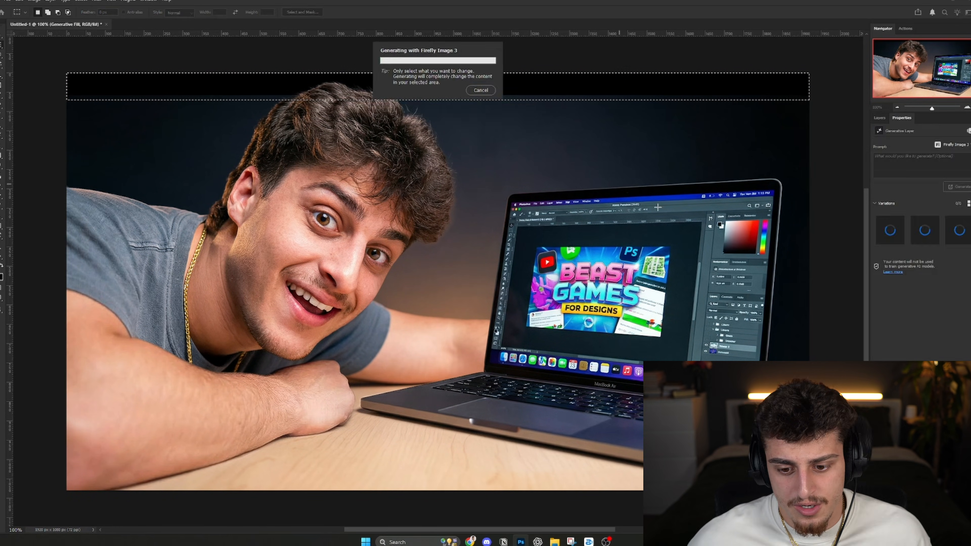
- Transform all image layers together, enlarging them slightly and repositioning the composition within the canvas
key(ctrl+t)
drag(67, 240, 29, 234)
drag(389, 249, 430, 260)
drag(573, 286, 569, 283)
key(Return)
- Try a vertical and a horizontal guide through the canvas centre, and compare the new framing with the previous layout
key(ctrl+1)
drag(10, 241, 438, 237)
drag(444, 35, 464, 282)
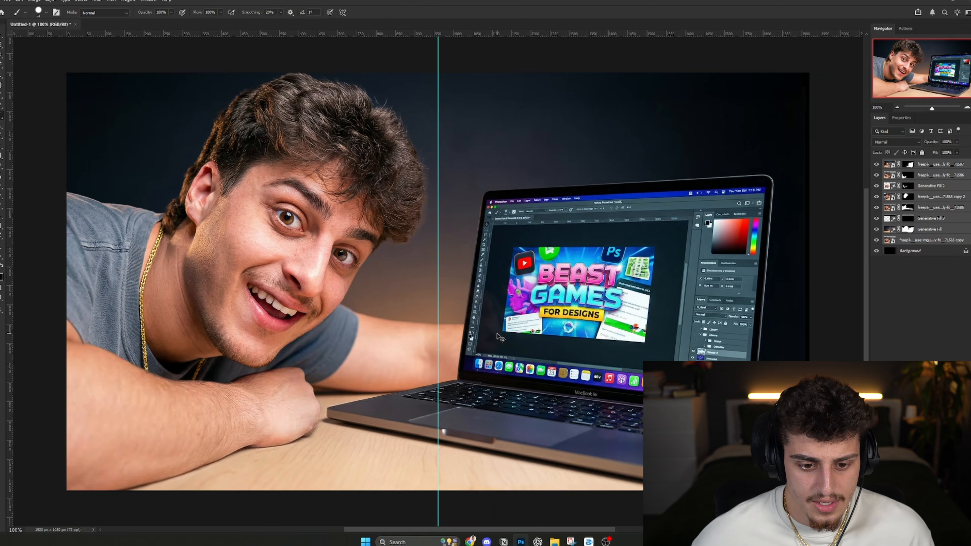
key(ctrl+semicolon)
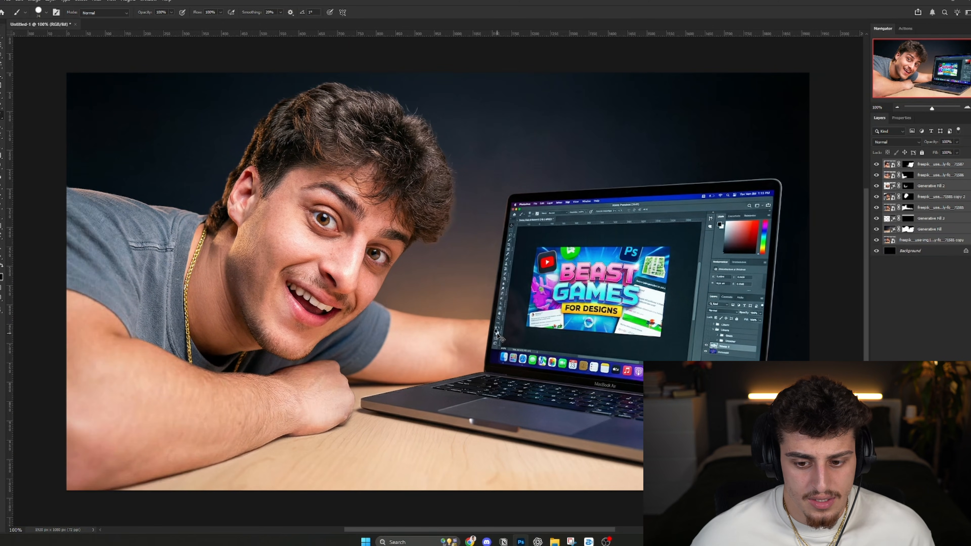
key(ctrl+z)
key(ctrl+z)
key(ctrl+z)
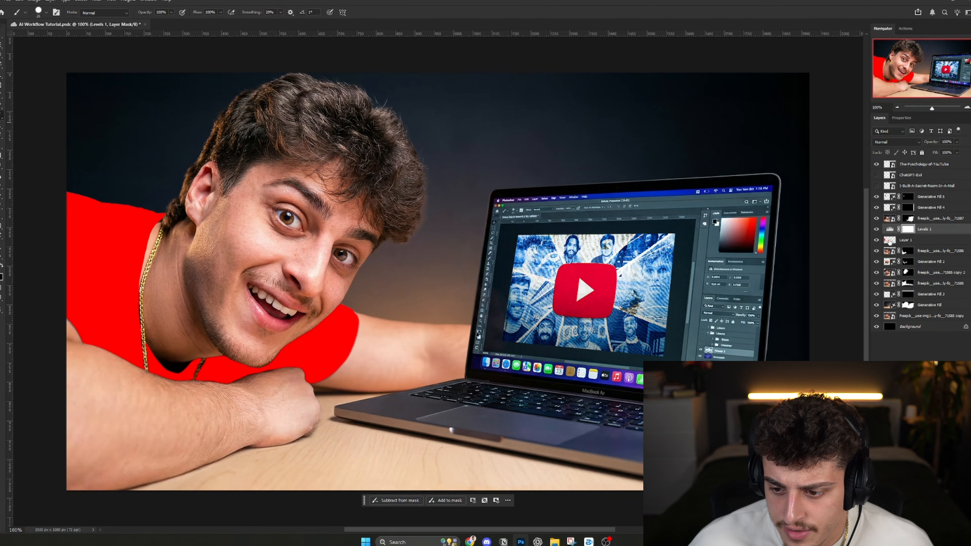
- Add a Levels adjustment above the red shirt layer and mask it to the shirt using that layer's outline as a selection
ctrl+click(889, 242)
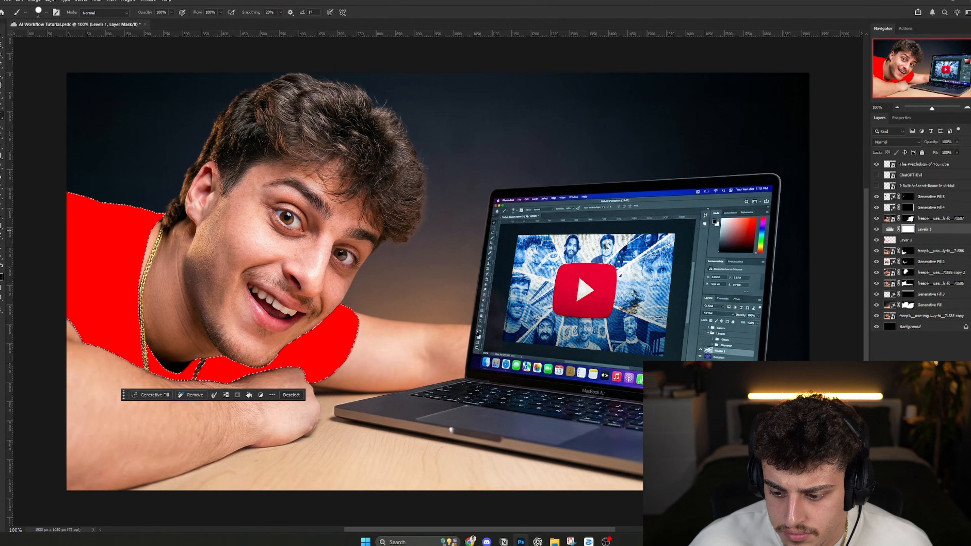
right_click(909, 229)
click(918, 243)
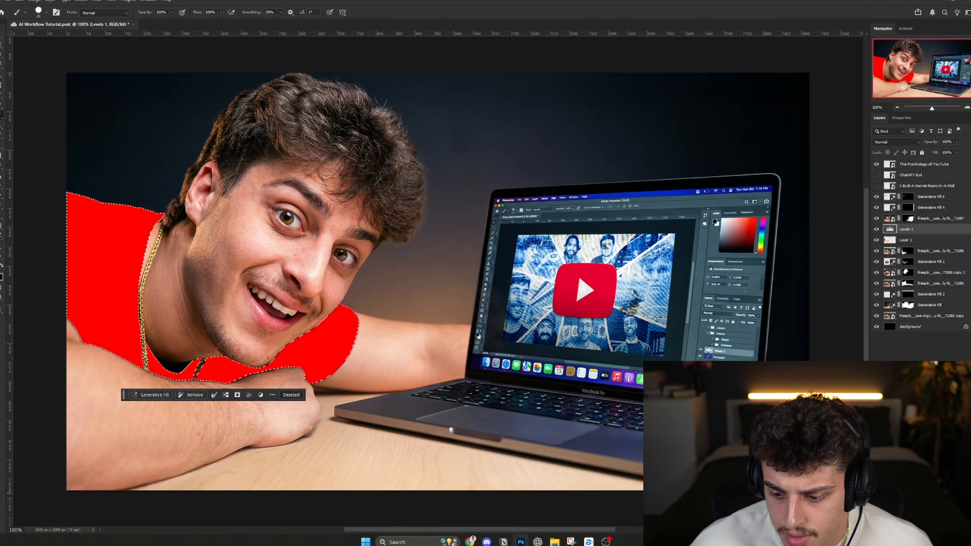
click(912, 530)
click(927, 231)
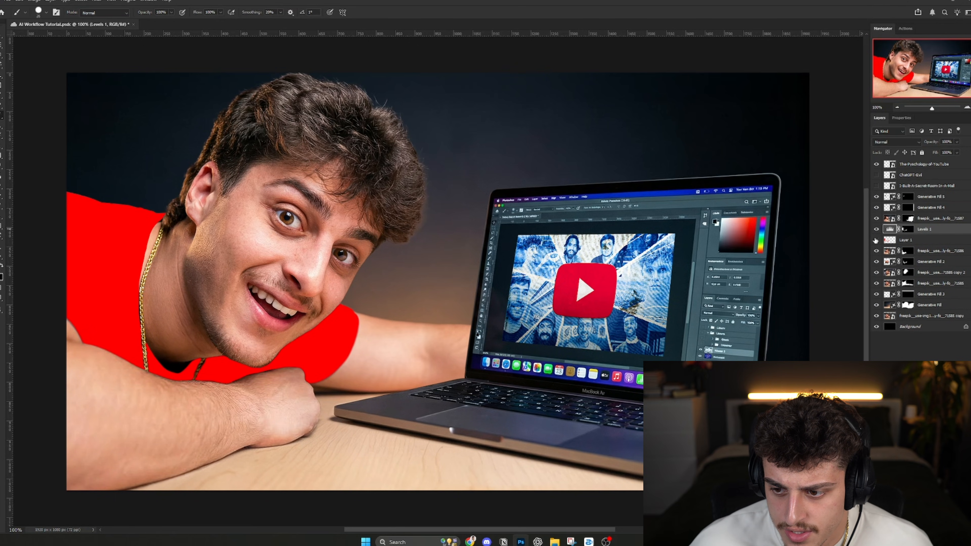
- Hide the red shirt layer and darken the gray shirt with the Levels input sliders
click(876, 241)
click(901, 118)
drag(930, 202, 970, 202)
key(ctrl+z)
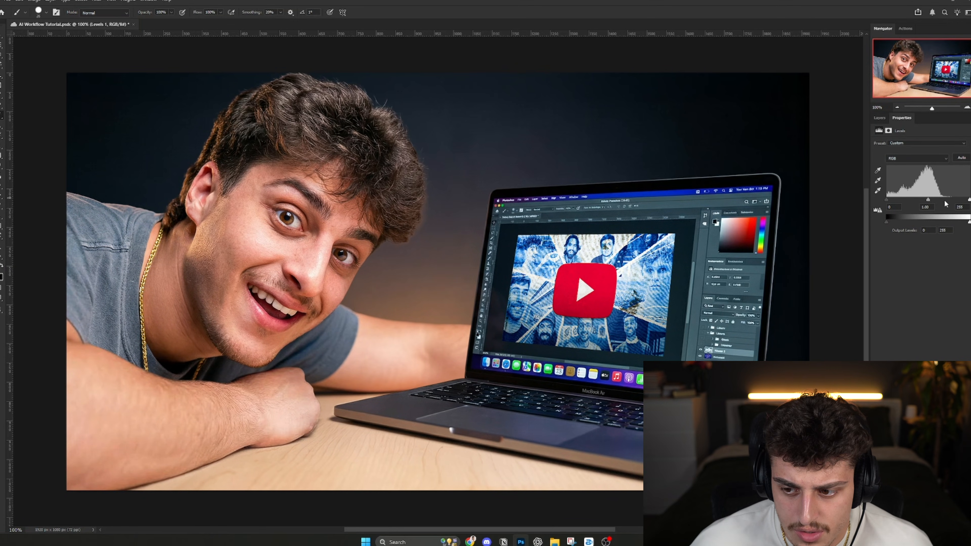
drag(887, 202, 945, 202)
click(880, 118)
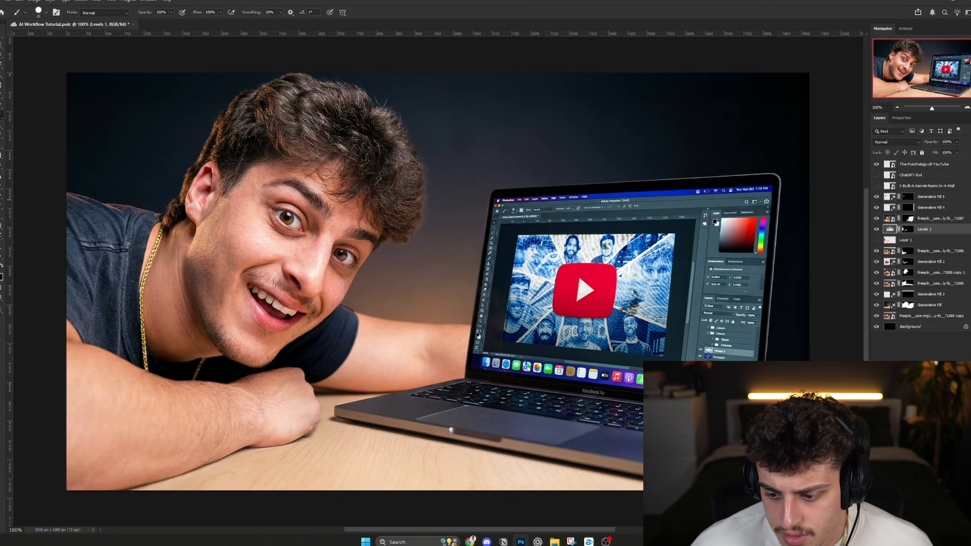
- Add a Hue/Saturation adjustment using a copy of the Levels shirt mask, set its saturation to -72 and try a lightness change
click(934, 440)
click(880, 118)
drag(909, 239, 909, 231)
key(Return)
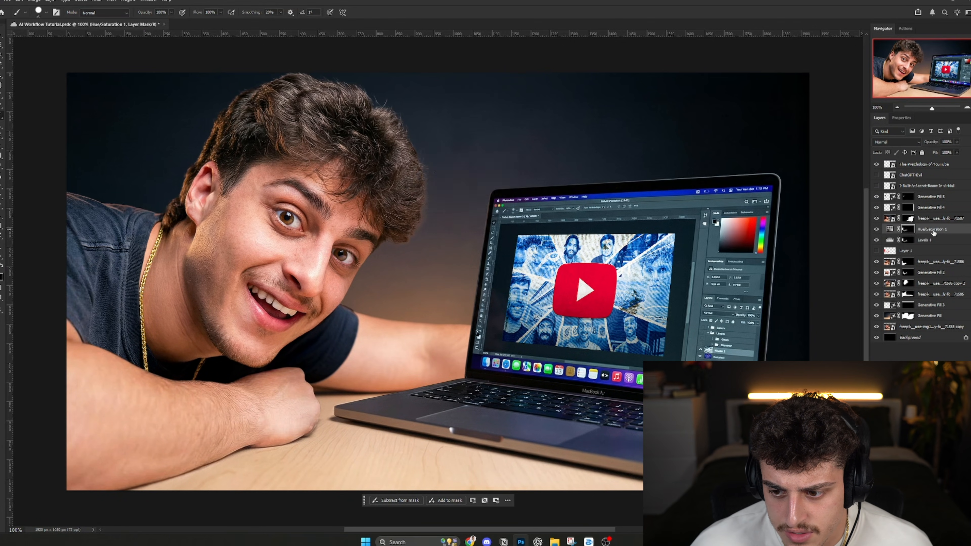
click(902, 118)
drag(922, 193, 892, 198)
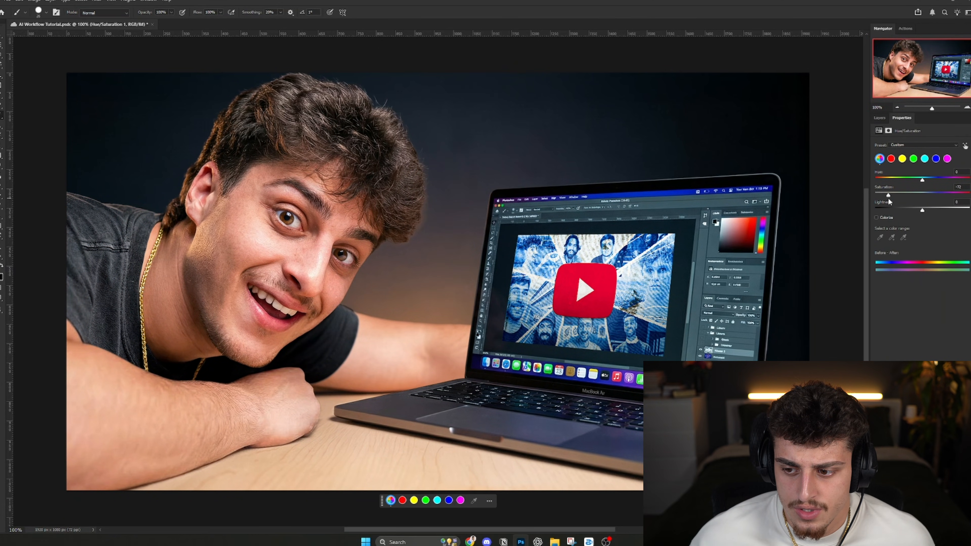
drag(922, 209, 944, 219)
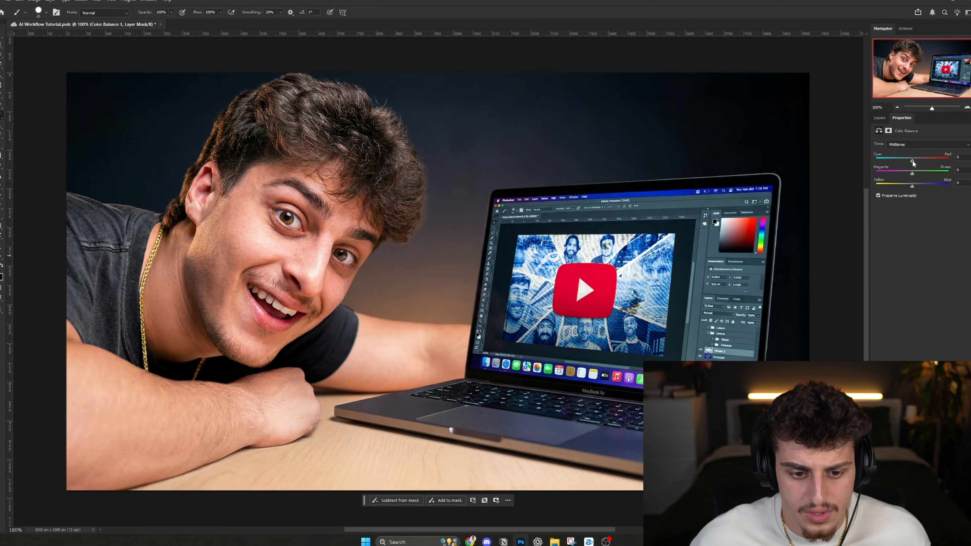
- Shift the Color Balance adjustment's midtones slightly toward red, magenta and yellow
drag(914, 161, 911, 173)
drag(913, 186, 911, 186)
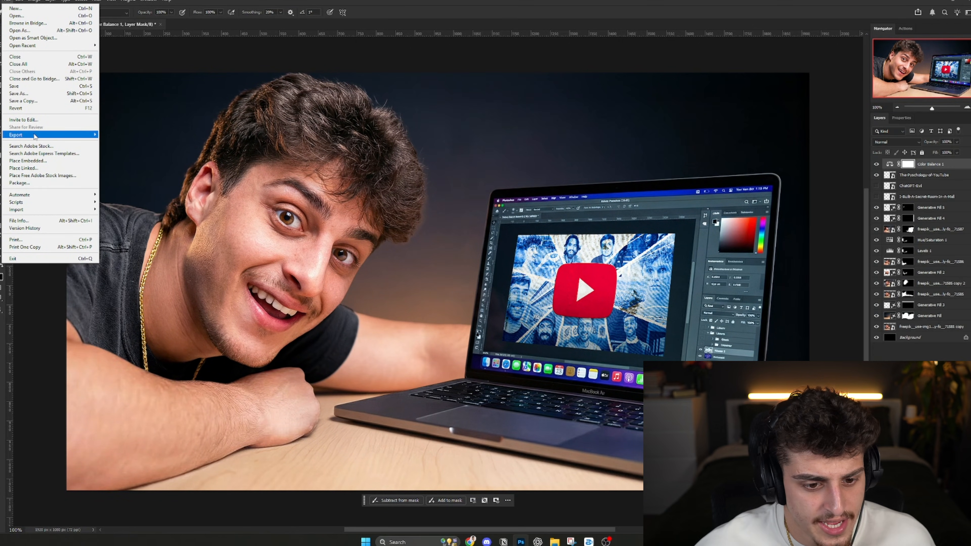
- Export the thumbnail with Save for Web and attach the image to a new message in the ChatGPT conversation
mouse_move(34, 137)
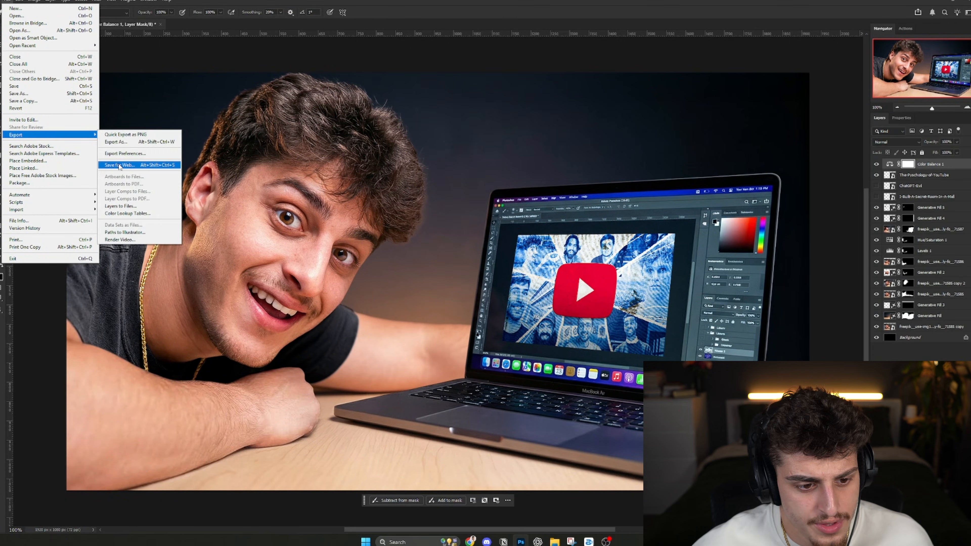
click(127, 166)
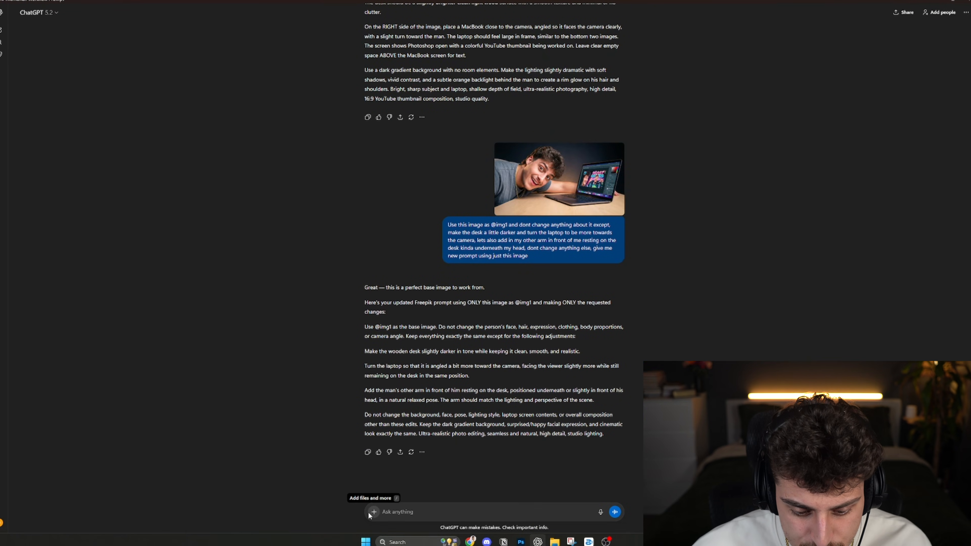
click(370, 513)
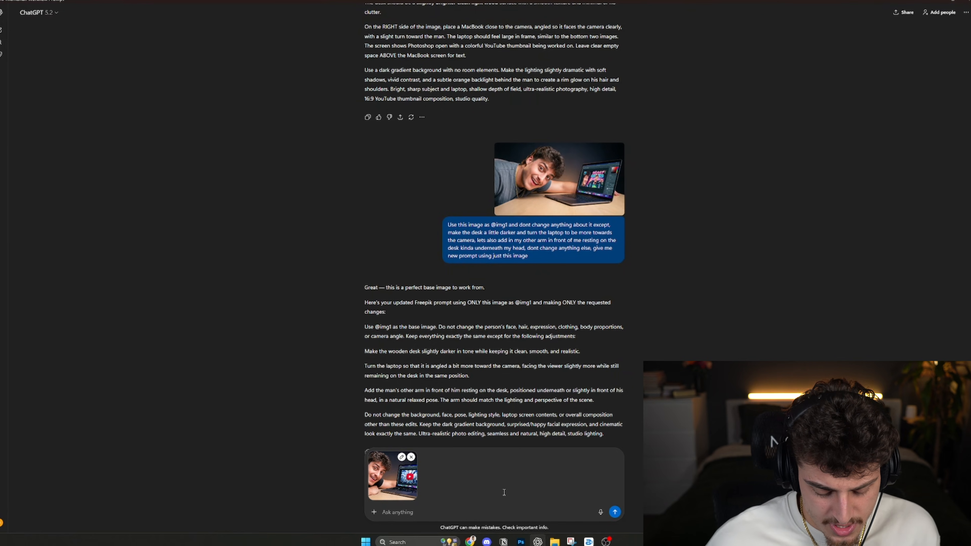
text(Use this image as @)
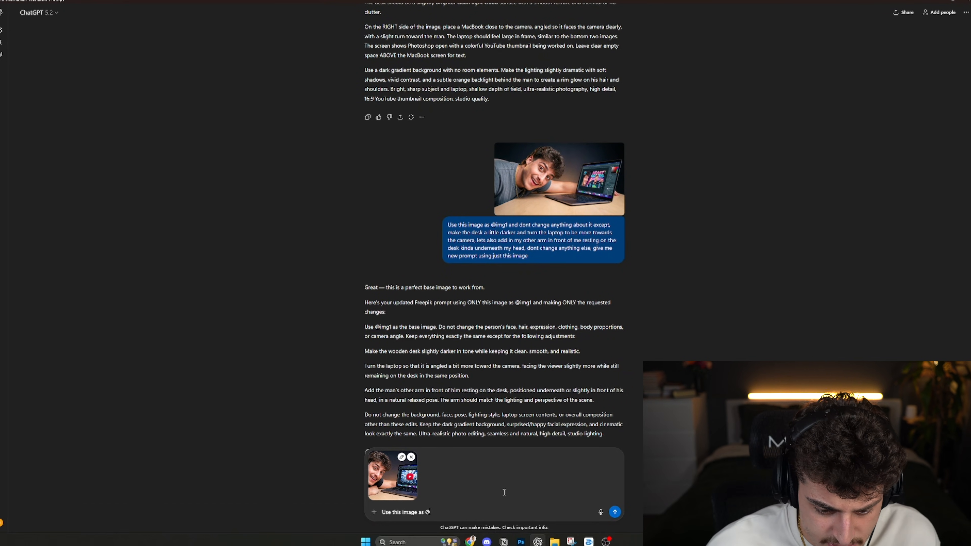
text(img1, dont change anything about the image, just add a text box)
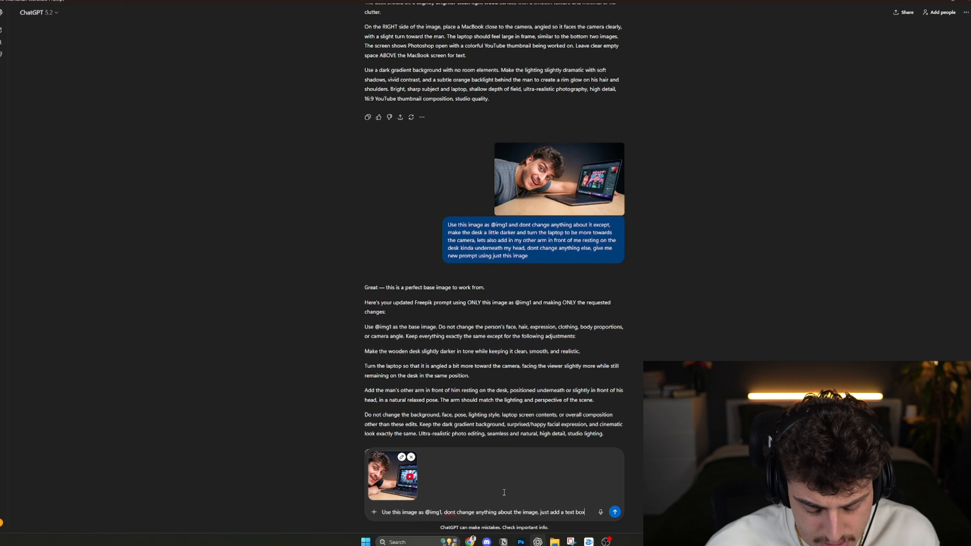
text(above the laptop that says "Image Generated)
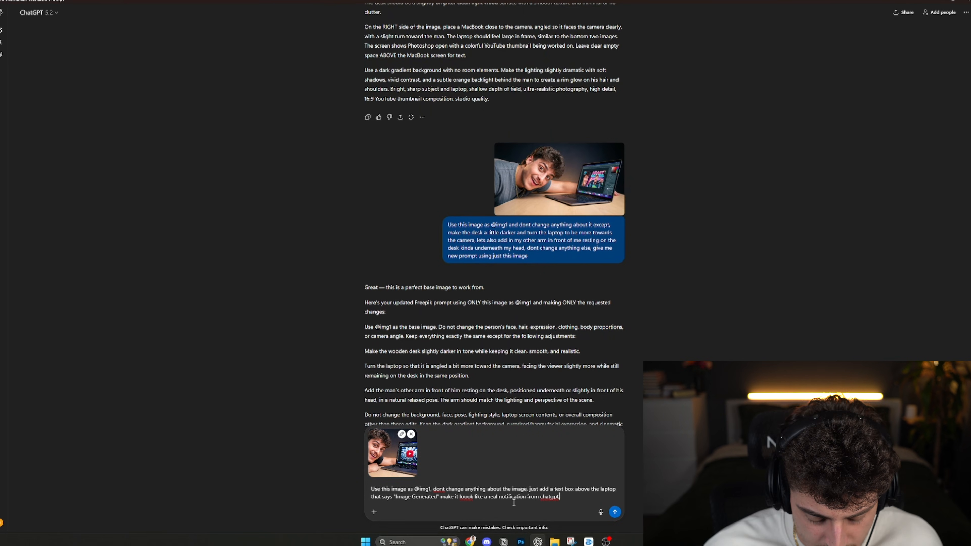
text(give me prompt)
key(Return)
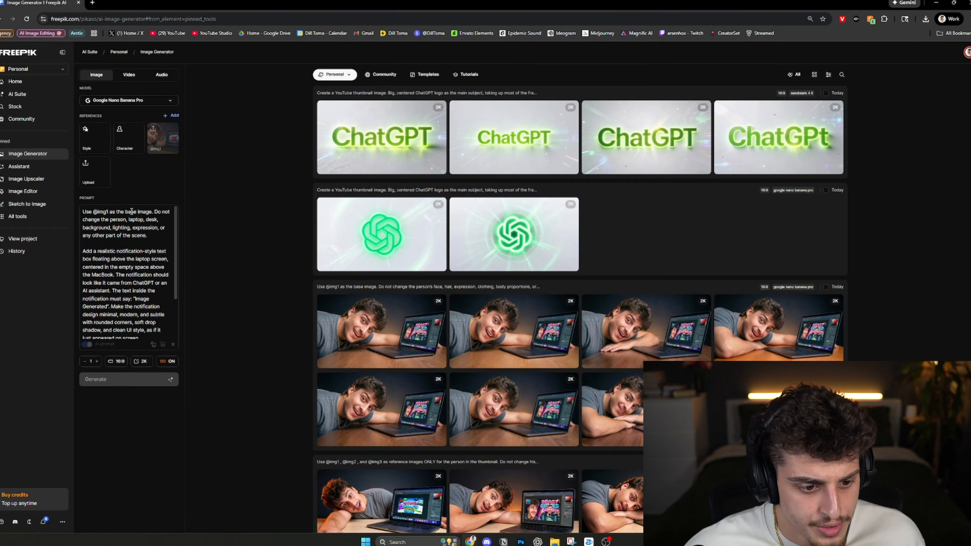
- Generate the text box images with Google Nano Banana Pro in Freepik, compare the results and export the version with the ChatGPT logo
click(125, 379)
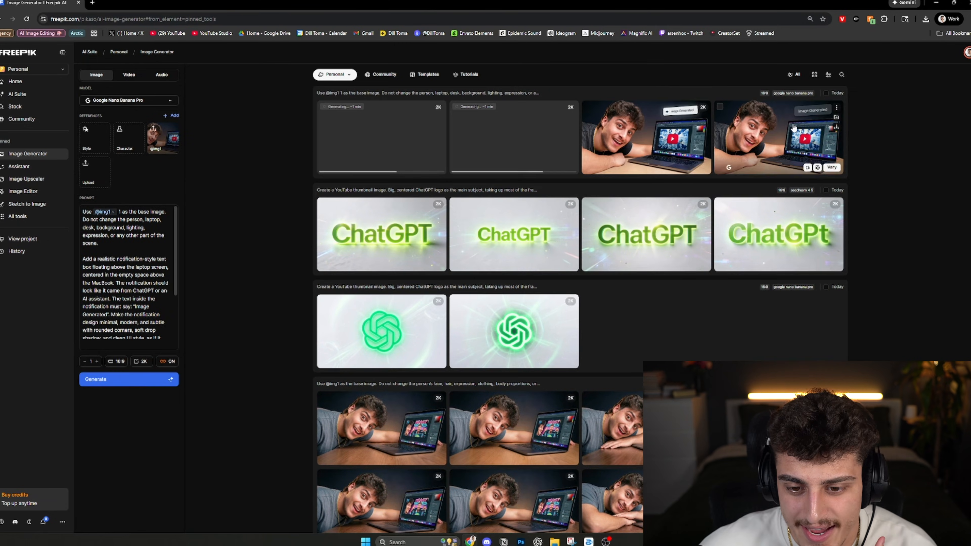
click(796, 144)
key(Right)
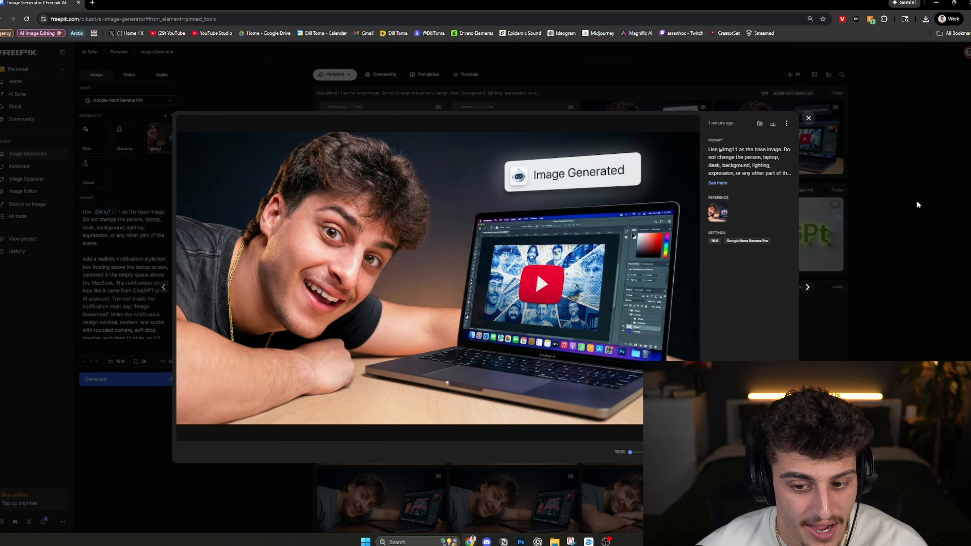
key(Right)
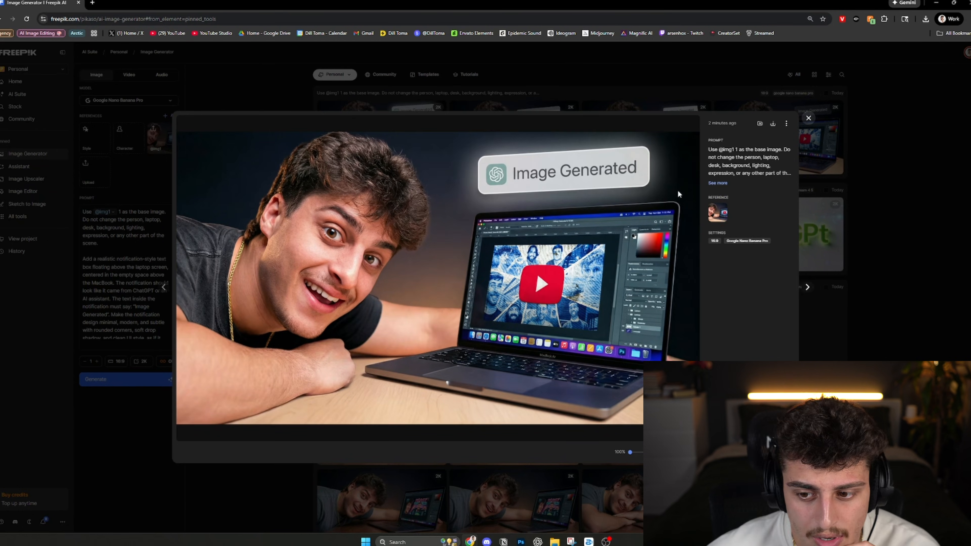
click(773, 124)
click(845, 183)
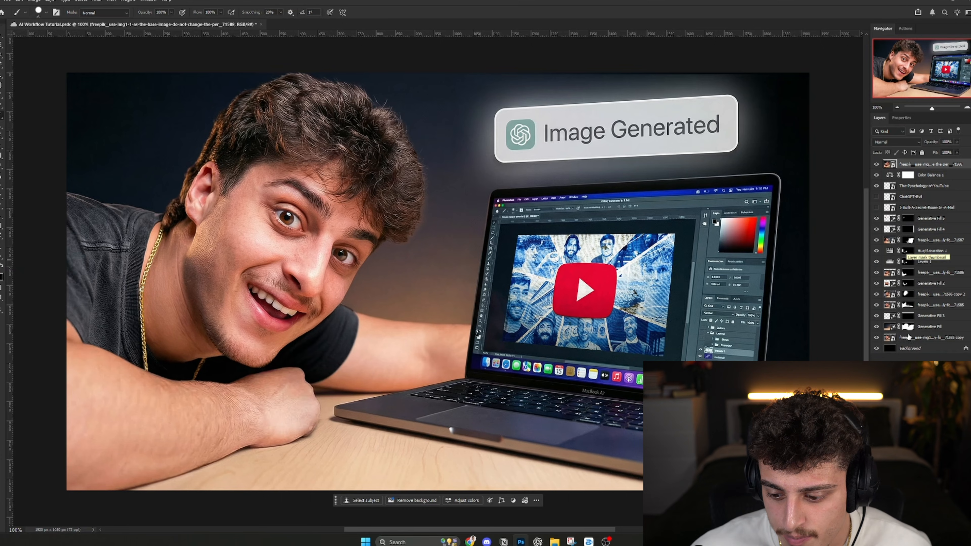
- Add a layer mask to the imported Freepik image in Photoshop and isolate the "Image Generated" box, hiding its surrounding glow
click(911, 530)
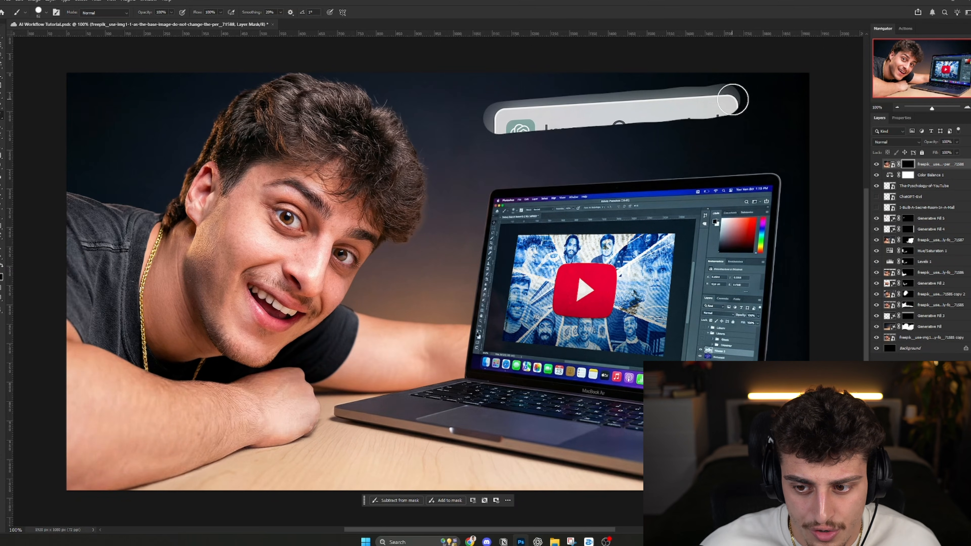
drag(736, 98, 738, 141)
drag(738, 141, 723, 144)
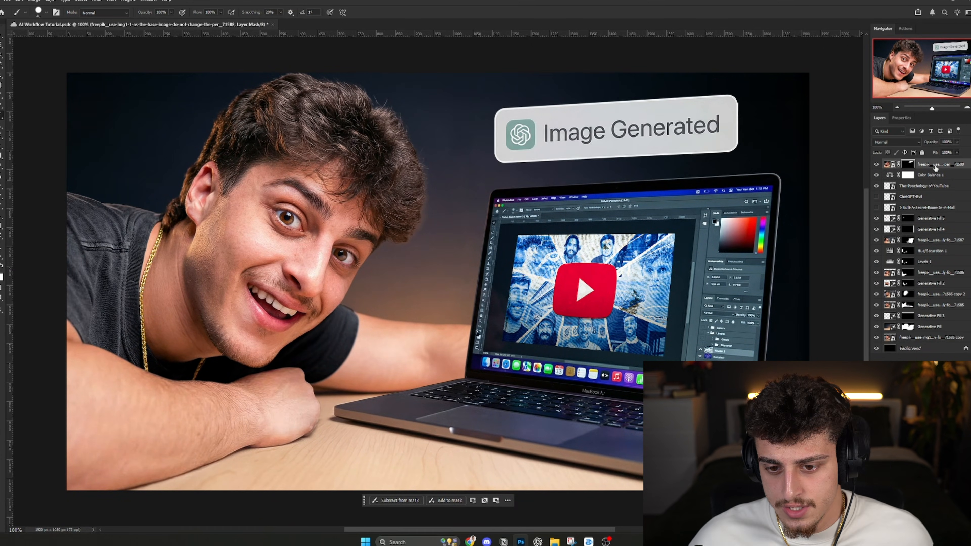
click(890, 164)
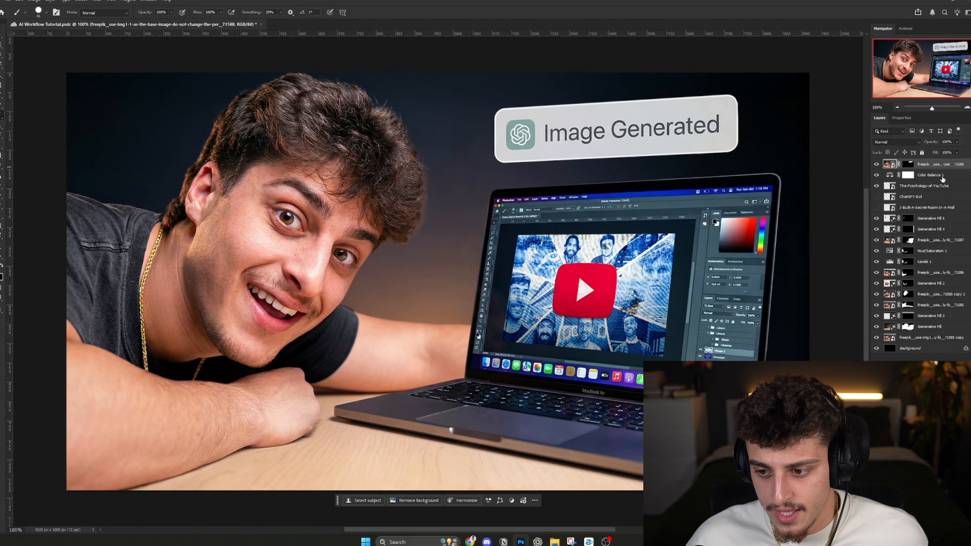
- Transform the "Image Generated" box layer, enlarging and distorting it to span the space above the laptop screen
key(ctrl+t)
drag(811, 282, 829, 281)
drag(702, 303, 607, 343)
right_click(411, 281)
click(427, 324)
drag(284, 71, 372, 71)
mouse_move(519, 186)
mouse_down()
mouse_move(441, 187)
mouse_move(460, 184)
mouse_up()
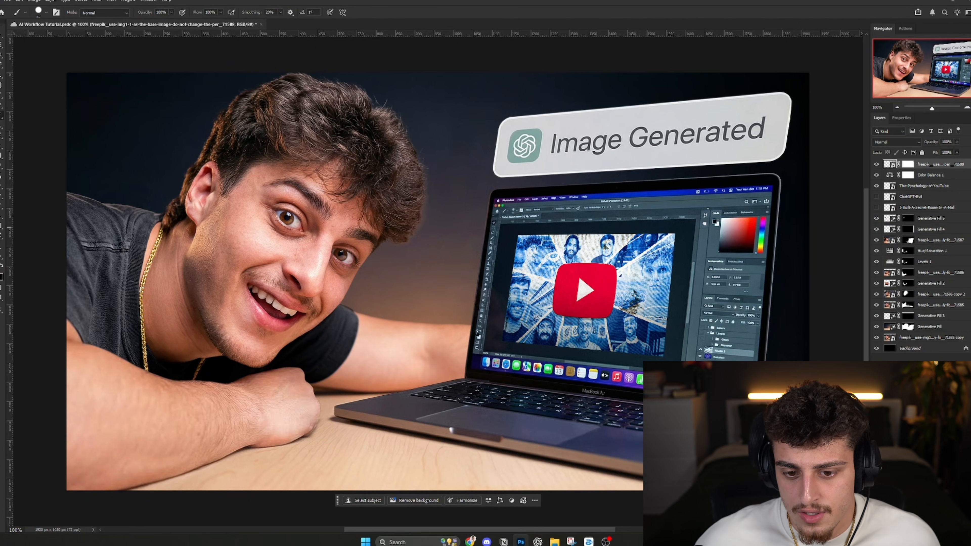
- Add a new layer above the text box layer and choose a green hue for the foreground color
click(947, 530)
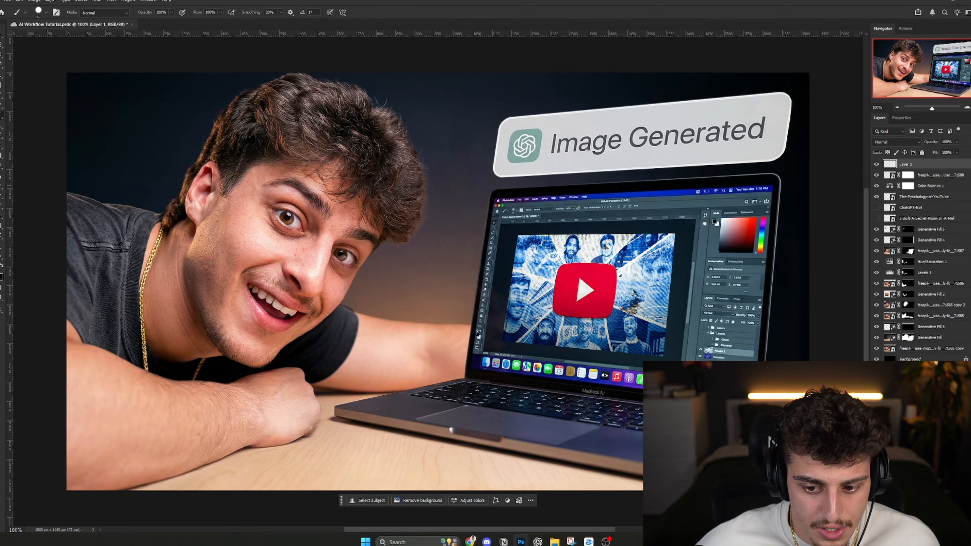
click(1, 277)
click(709, 444)
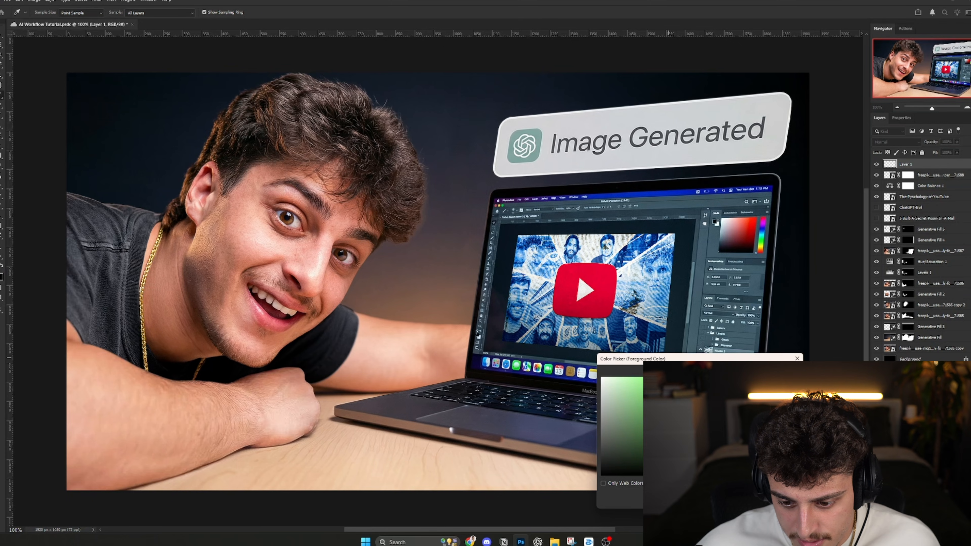